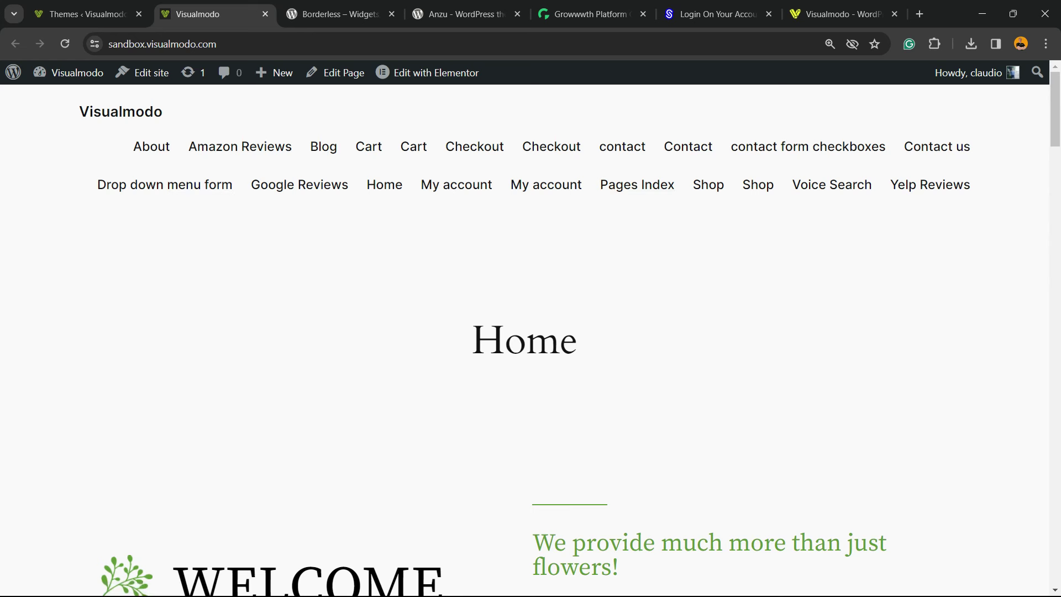
# Step: Switch to the WordPress admin and go to its Dashboard
pyautogui.moveTo(978, 148); pyautogui.dragTo(970, 184)
pyautogui.click(87, 14)
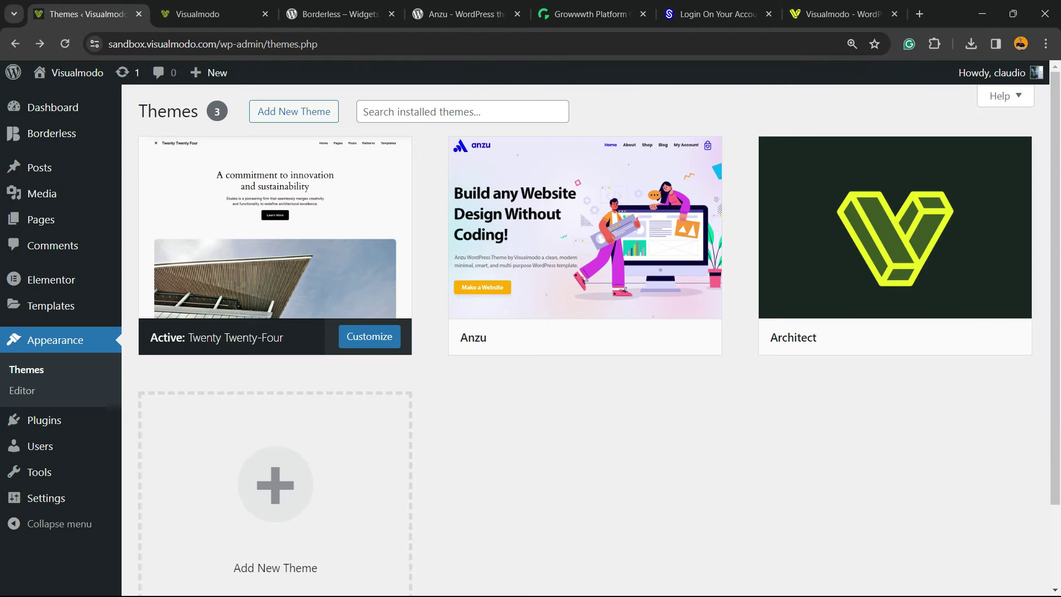
pyautogui.moveTo(275, 227)
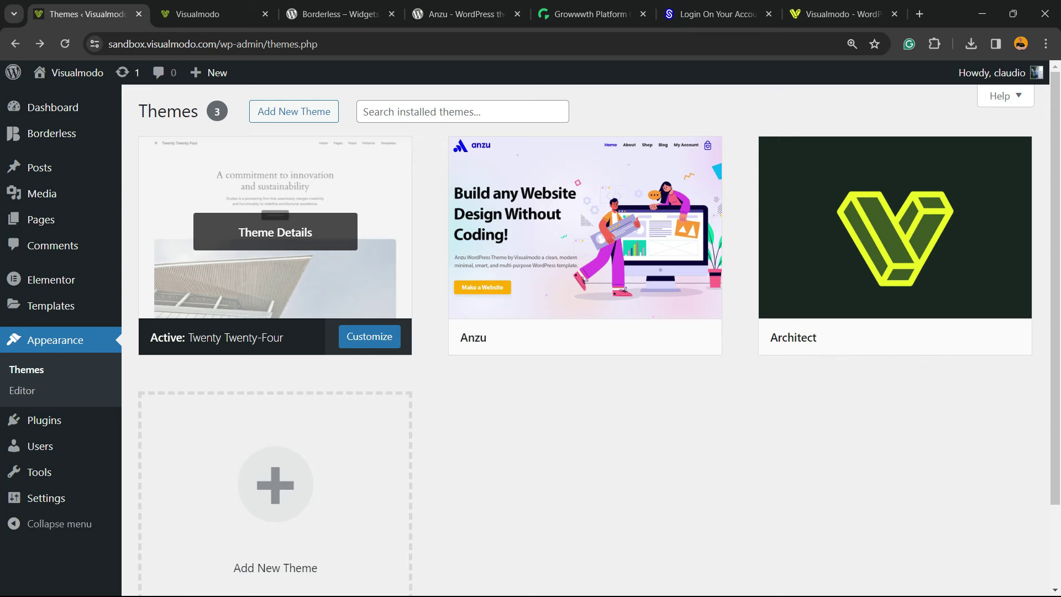
pyautogui.click(52, 107)
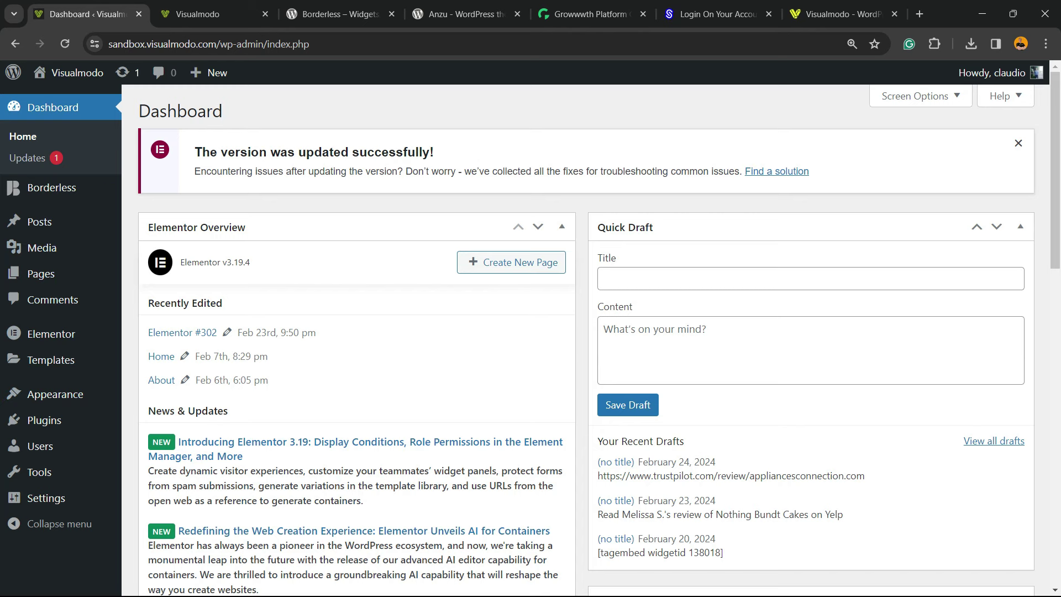
# Step: Open the site editor for the active theme and go to its Navigation menu items
pyautogui.moveTo(55, 394)
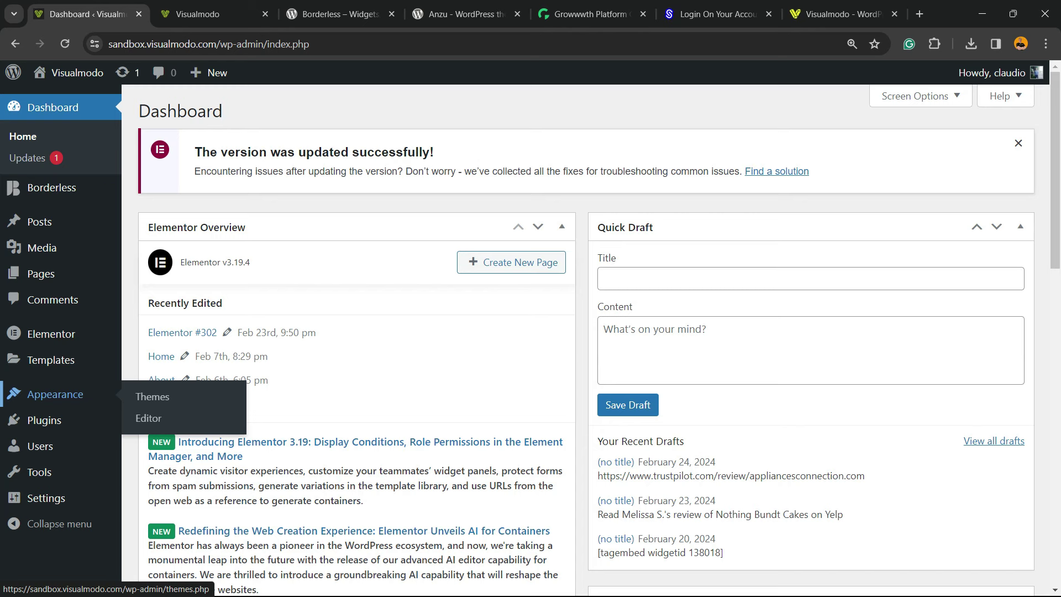
pyautogui.click(148, 418)
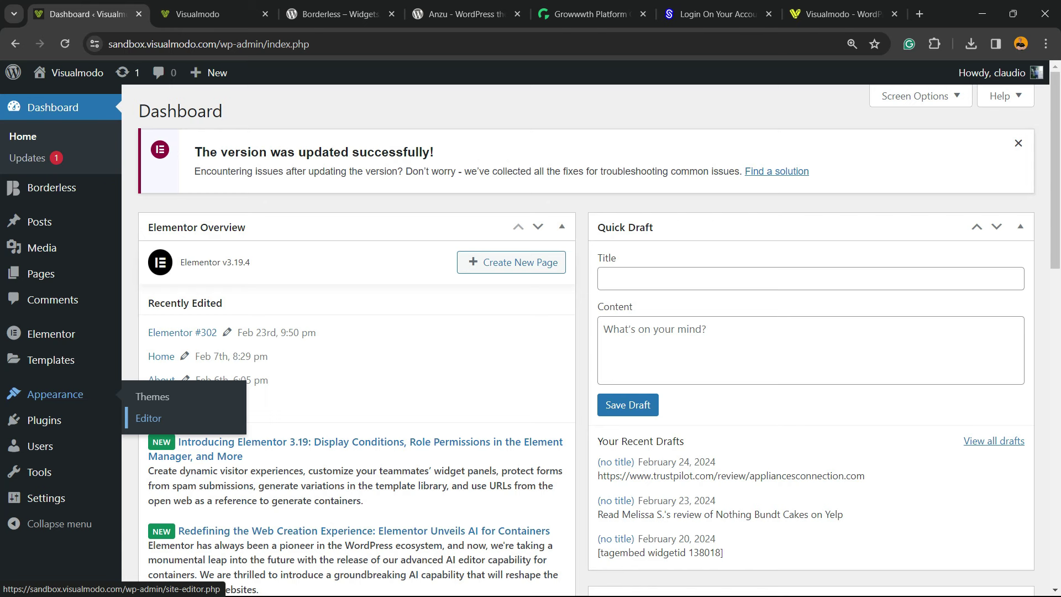
pyautogui.hotkey('shift', 'Tab')
pyautogui.press('Tab')
pyautogui.click(176, 417)
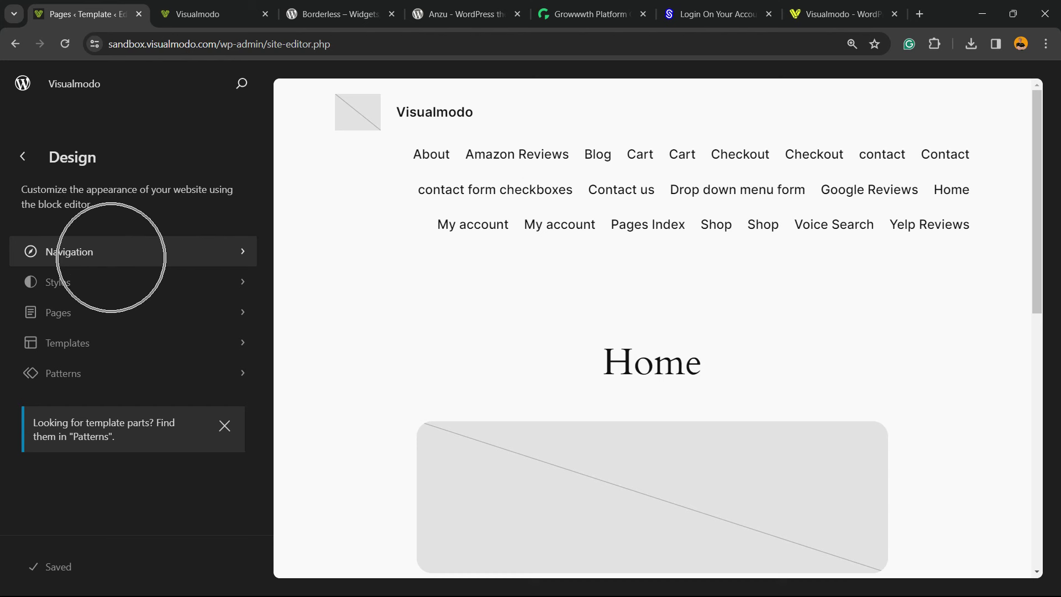
pyautogui.click(111, 252)
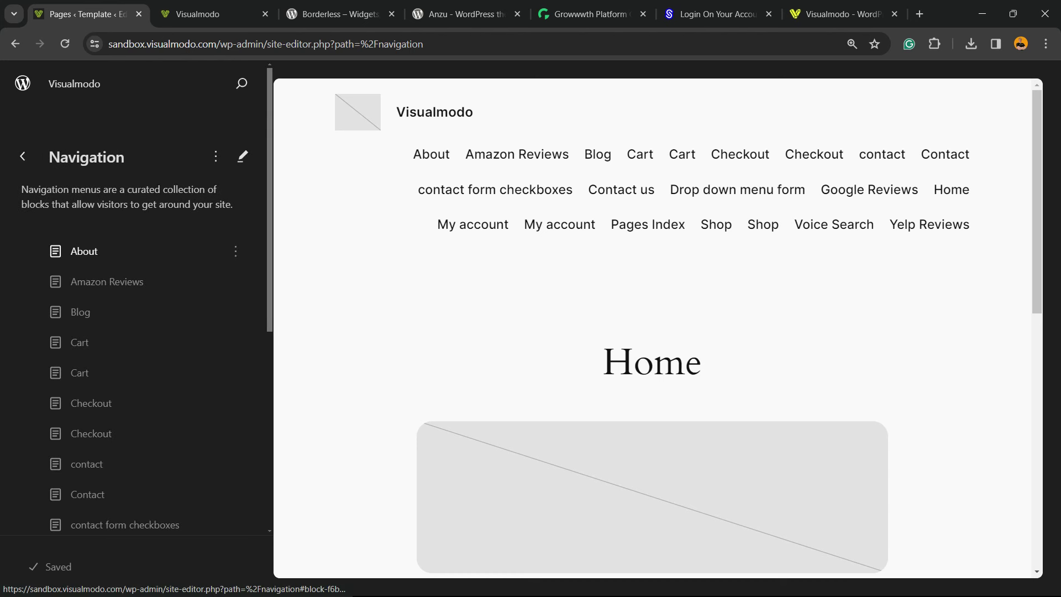
pyautogui.scroll(-6, 110, 325)
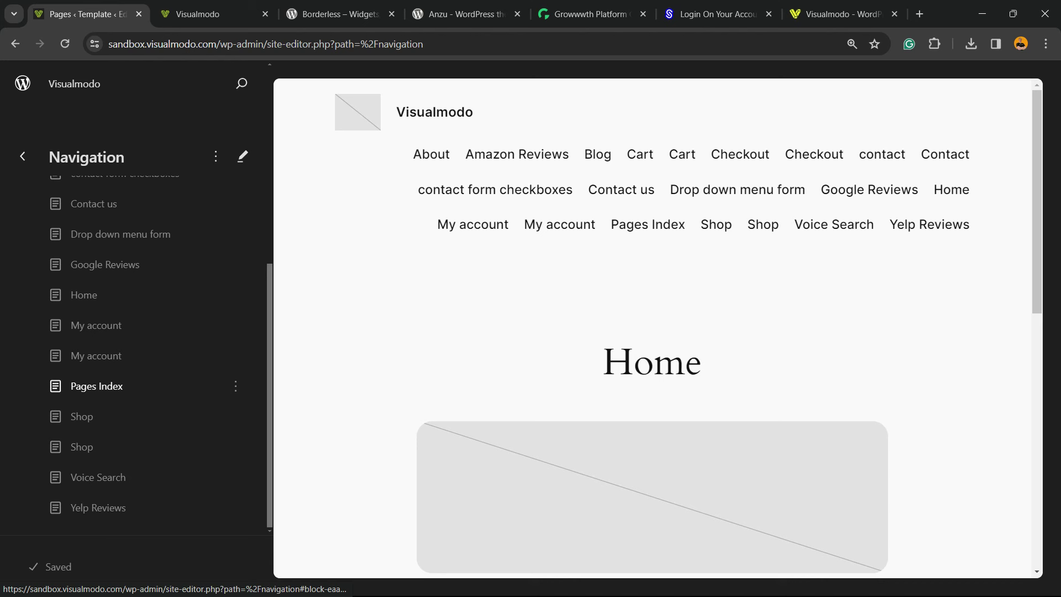
# Step: Nest the Contact item under Google Reviews and move Blog below the two Checkout items
pyautogui.scroll(5, 111, 331)
pyautogui.moveTo(128, 311); pyautogui.dragTo(174, 327)
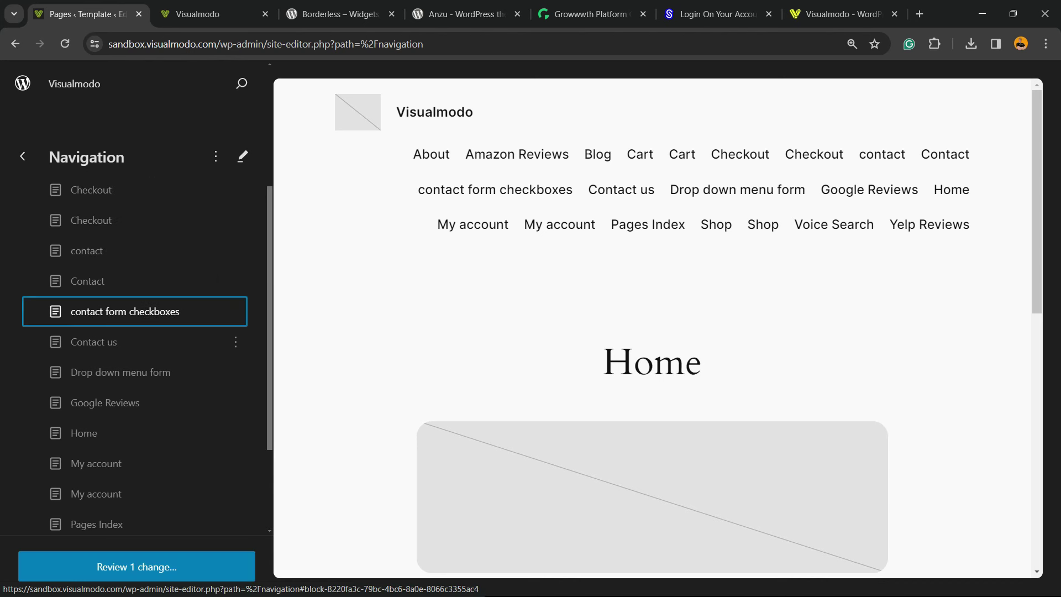
pyautogui.moveTo(88, 280); pyautogui.dragTo(159, 395)
pyautogui.moveTo(80, 312)
pyautogui.mouseDown()
pyautogui.moveTo(142, 412)
pyautogui.moveTo(83, 310)
pyautogui.moveTo(83, 332)
pyautogui.mouseUp()
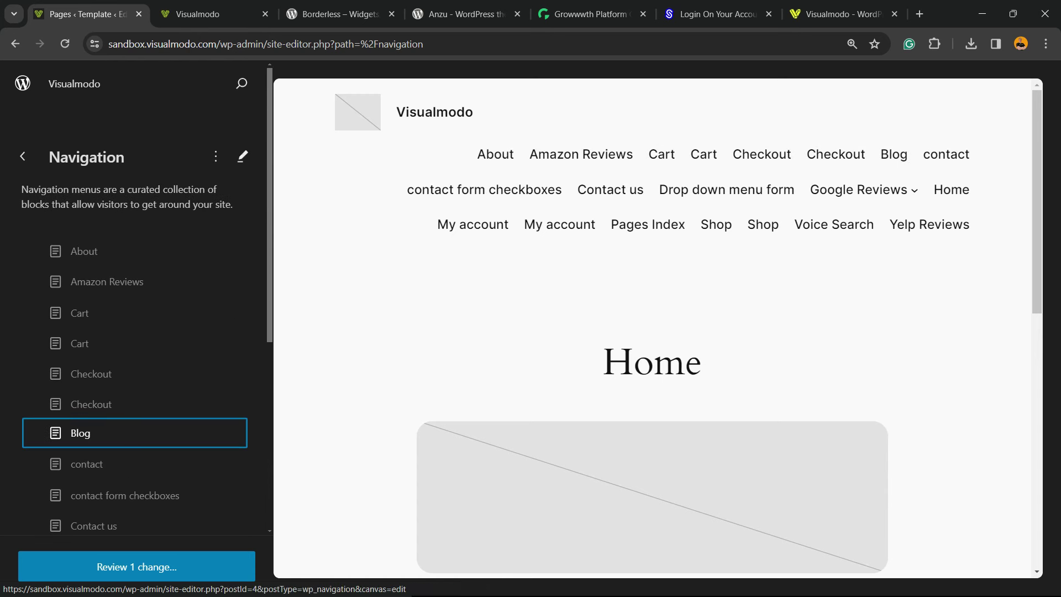
# Step: Open the navigation menu in the block editor and review its list of items
pyautogui.click(242, 156)
pyautogui.click(242, 157)
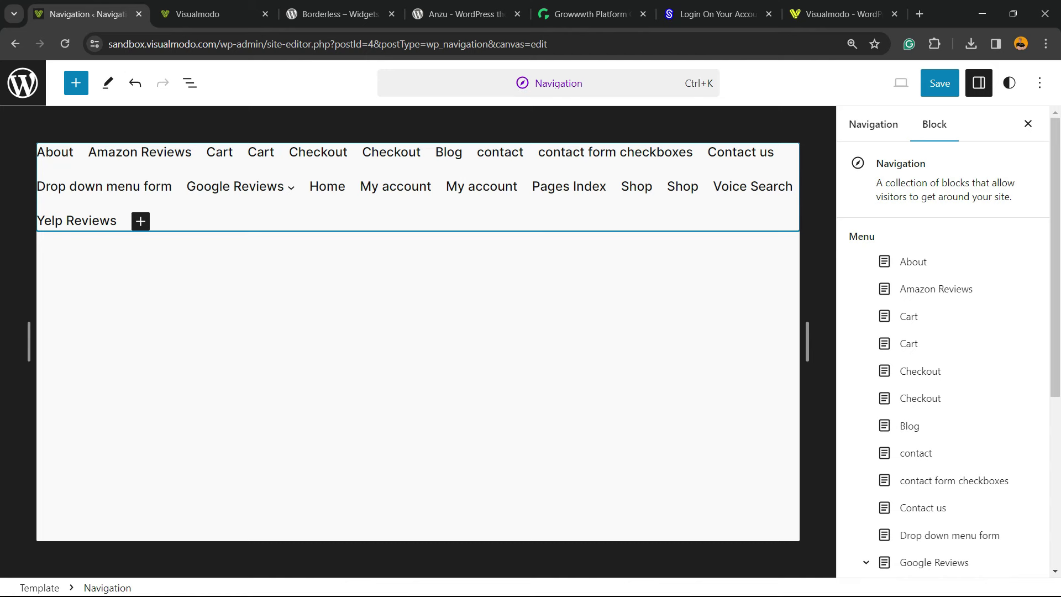
pyautogui.scroll(-5, 939, 343)
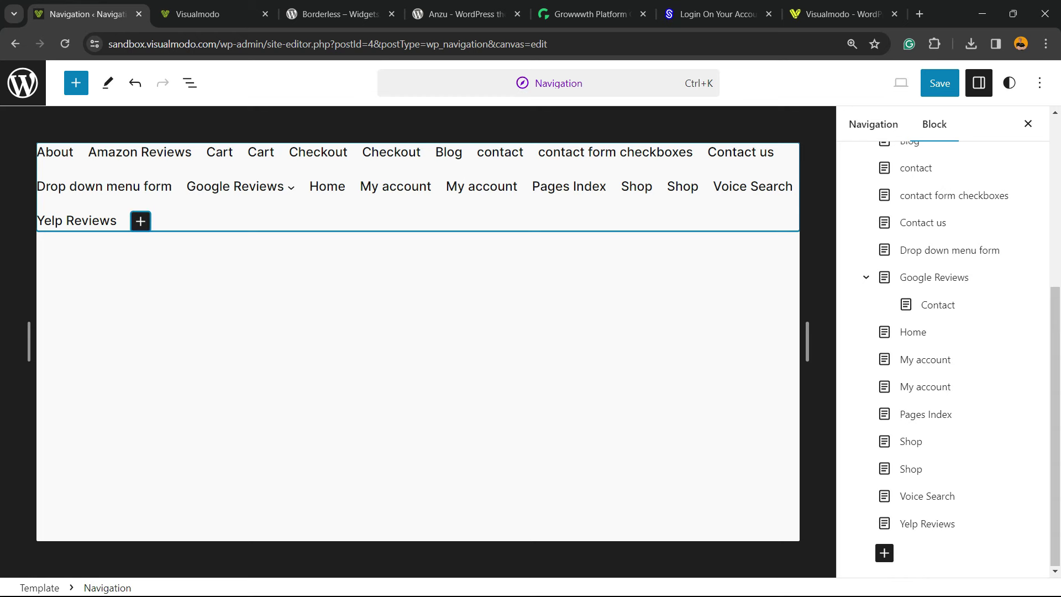
# Step: Add a link to the existing Home page at the end of the navigation menu
pyautogui.click(140, 221)
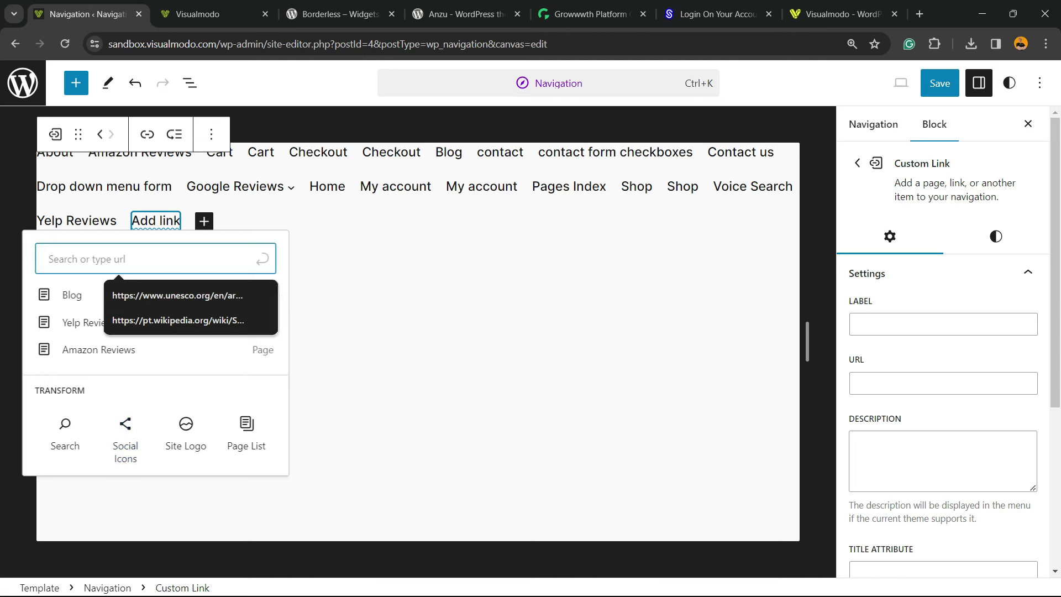
pyautogui.write('s')
pyautogui.press('BackSpace')
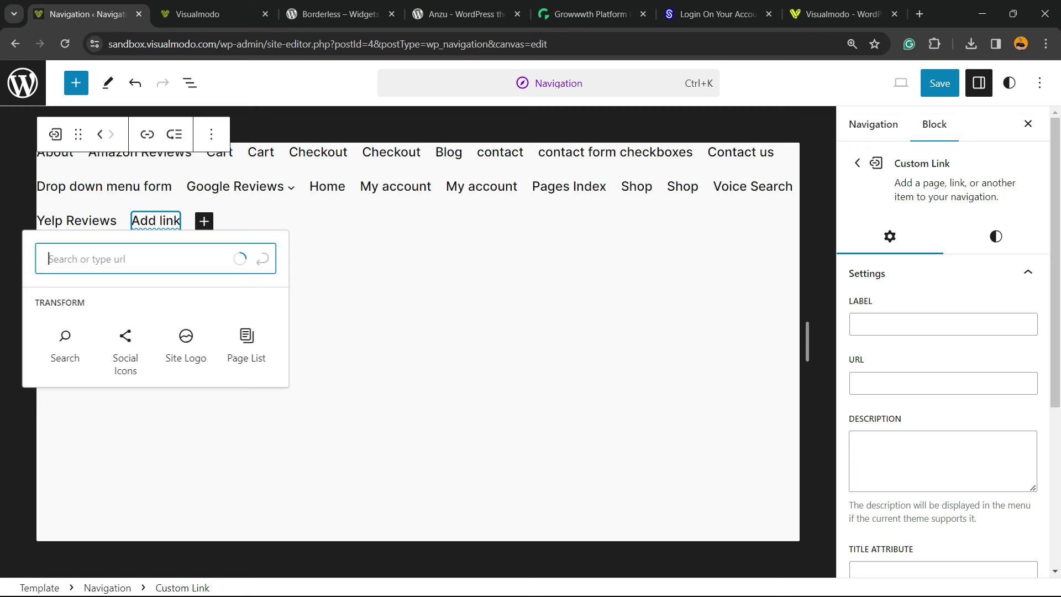
pyautogui.write('home')
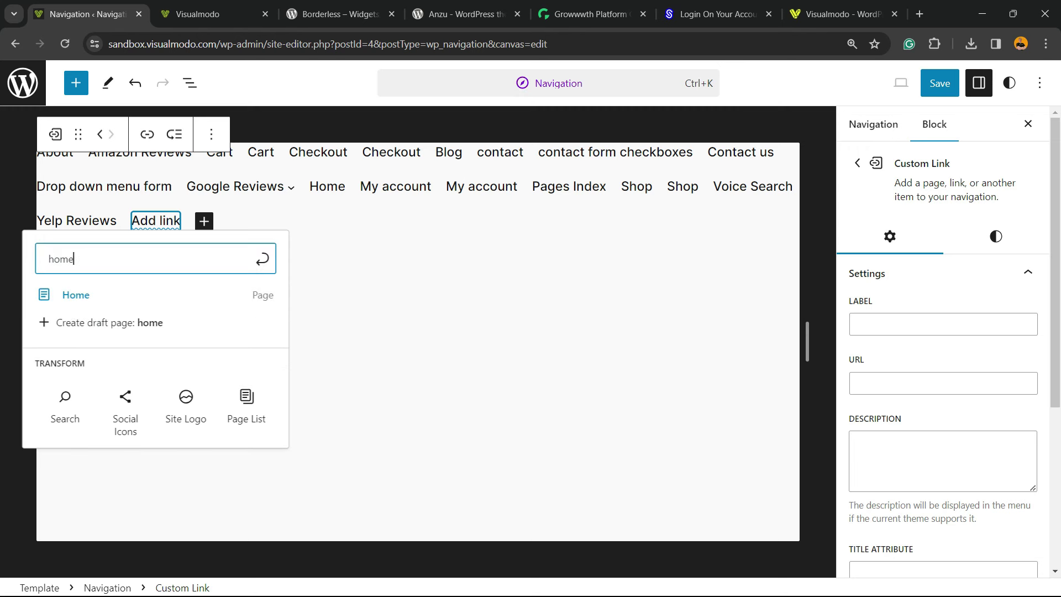
pyautogui.press('Down')
pyautogui.press('Return')
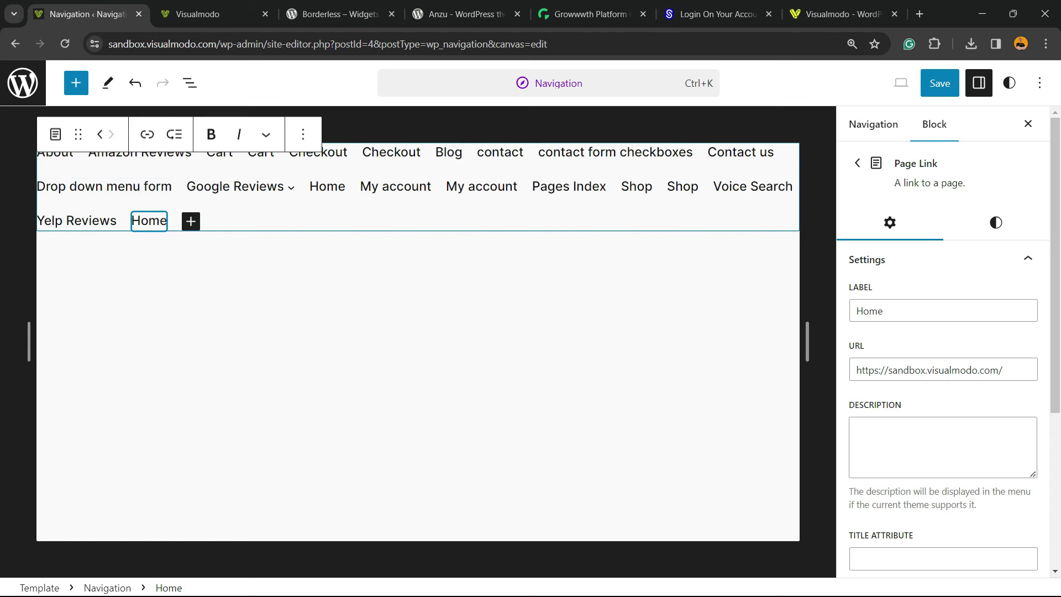
# Step: Try bold and italic formatting on the newly added Home link
pyautogui.hotkey('ctrl', 'b')
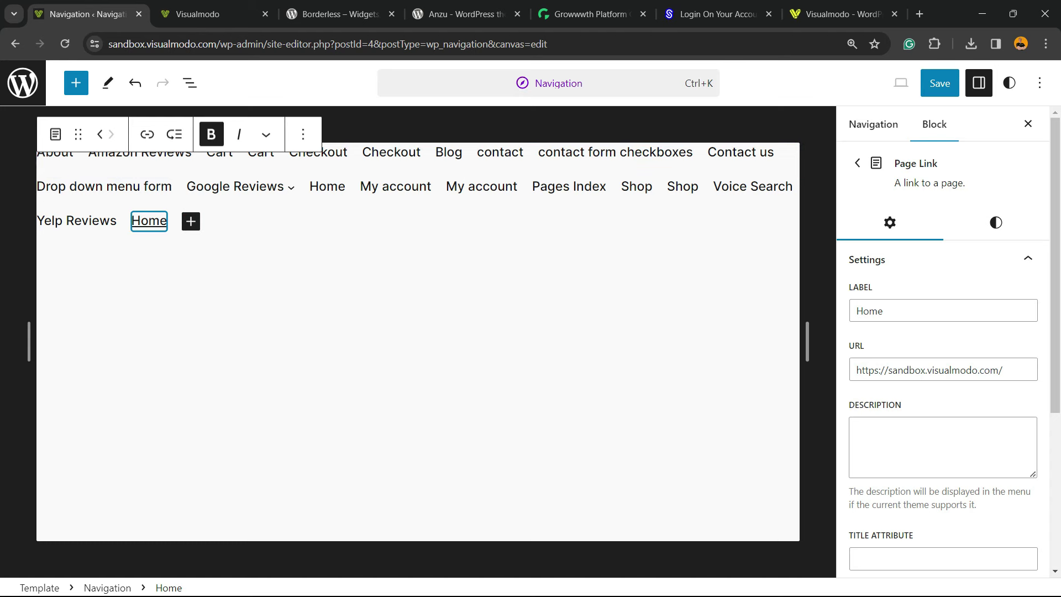
pyautogui.hotkey('ctrl', 'b')
pyautogui.hotkey('ctrl', 'i')
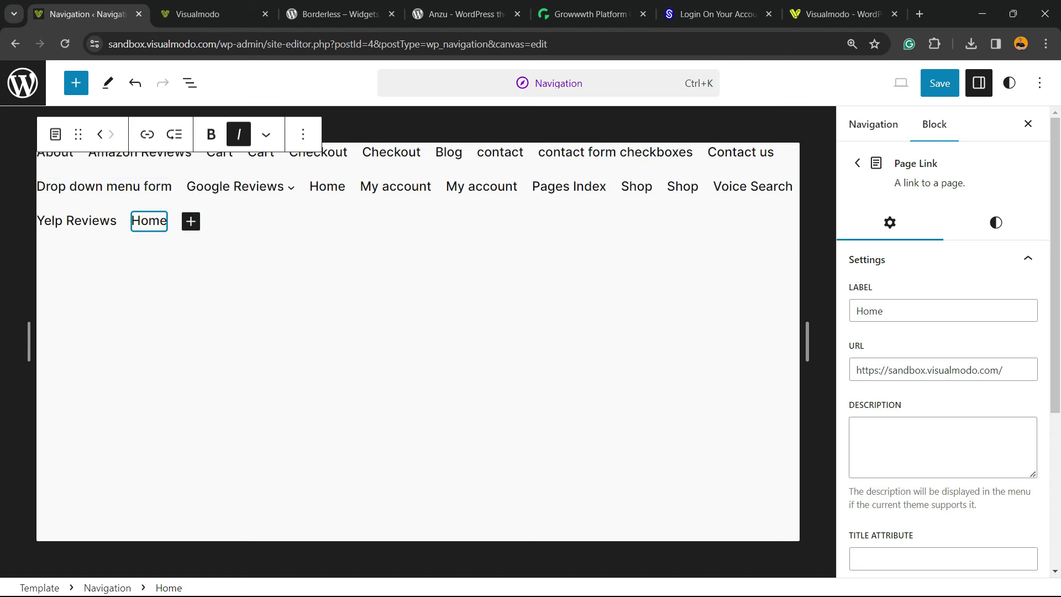
pyautogui.hotkey('ctrl', 'i')
# Step: Delete the "Drop down menu form" link from the navigation menu
pyautogui.click(155, 187)
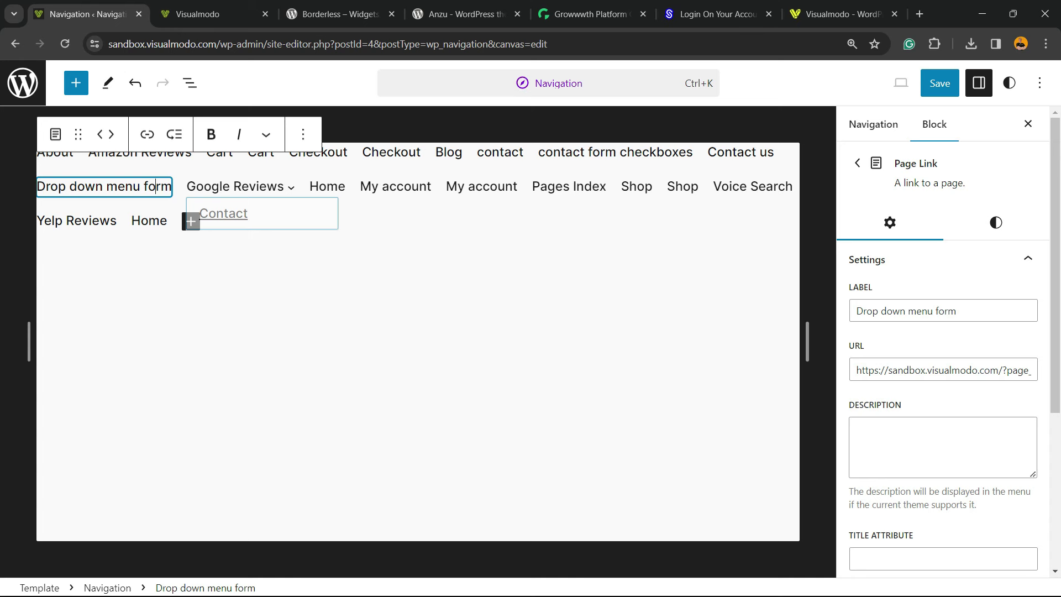
pyautogui.moveTo(241, 186)
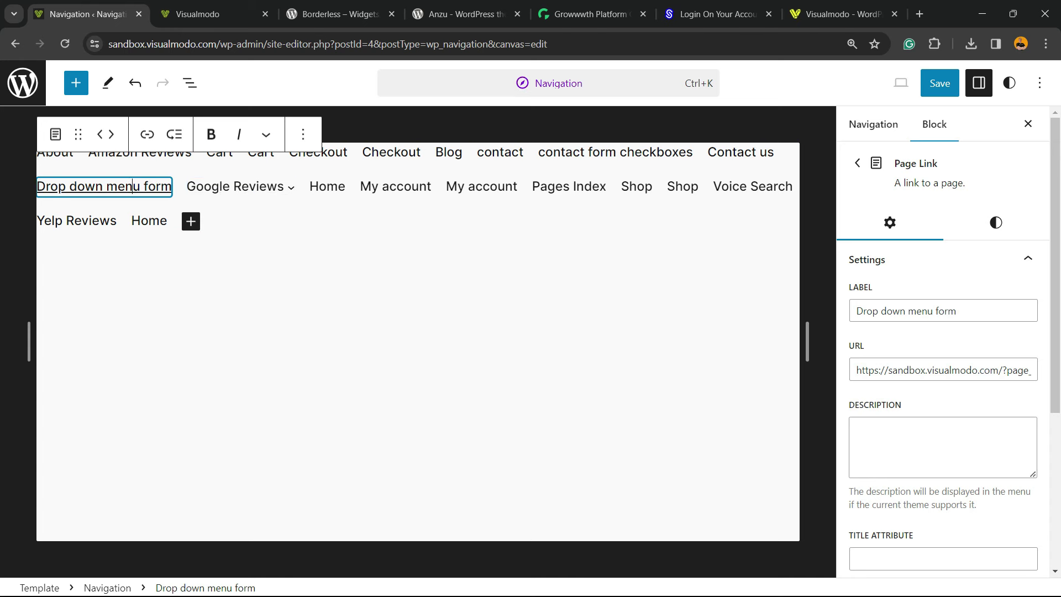
pyautogui.click(303, 134)
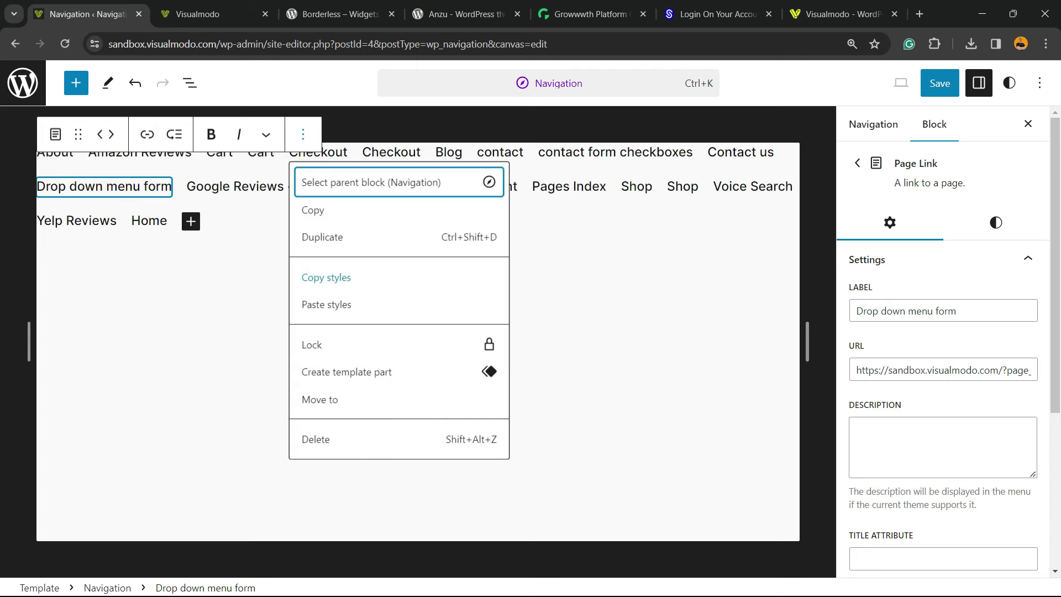
pyautogui.press('Up')
pyautogui.press('Return')
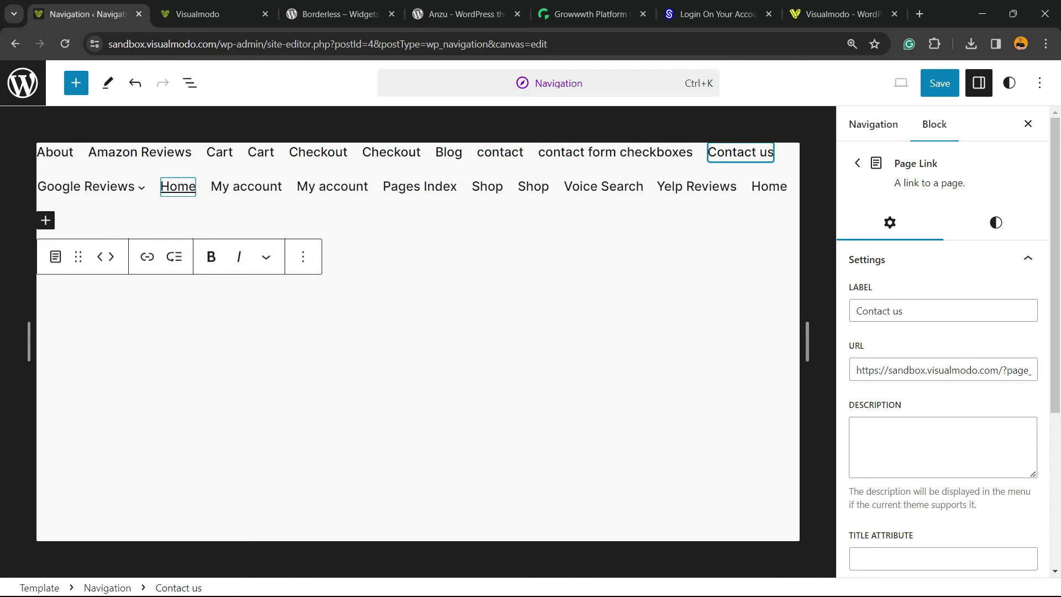
# Step: Delete both "My account" links from the navigation menu
pyautogui.click(246, 186)
pyautogui.click(303, 135)
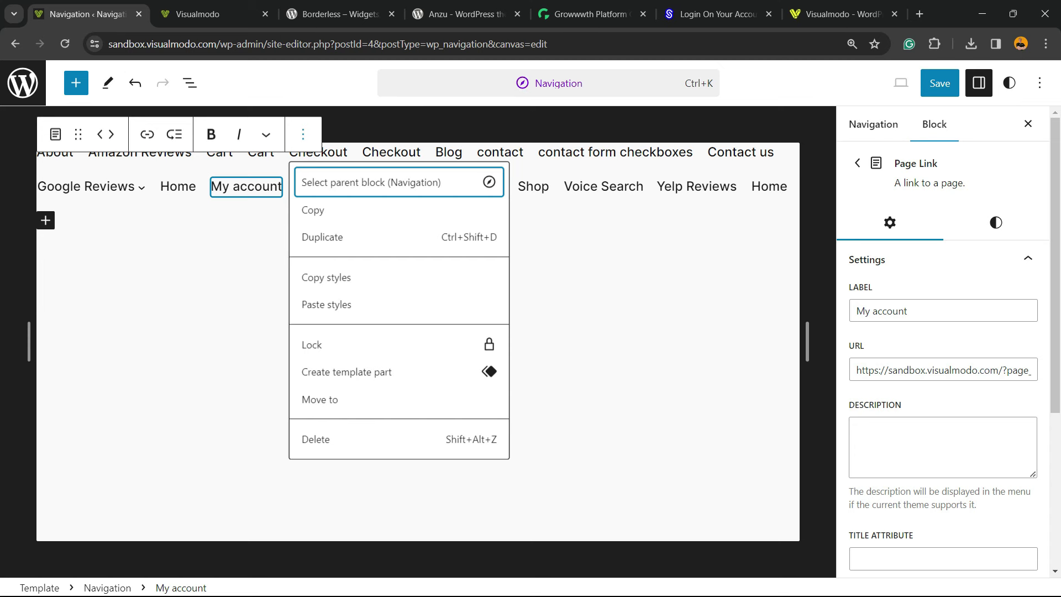
pyautogui.press('Down')
pyautogui.press('Up')
pyautogui.press('Return')
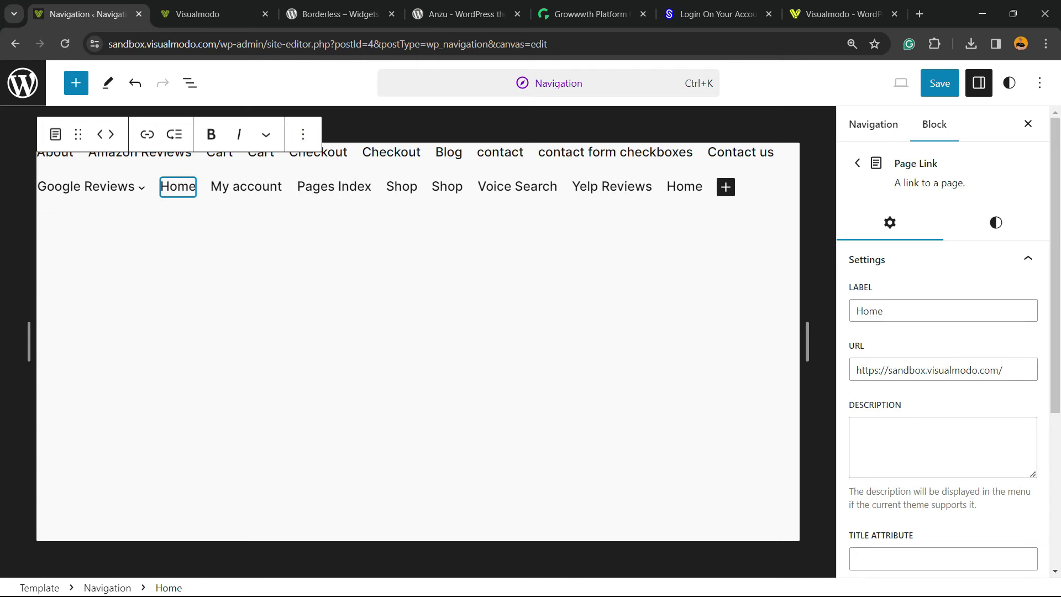
pyautogui.click(246, 186)
pyautogui.click(302, 135)
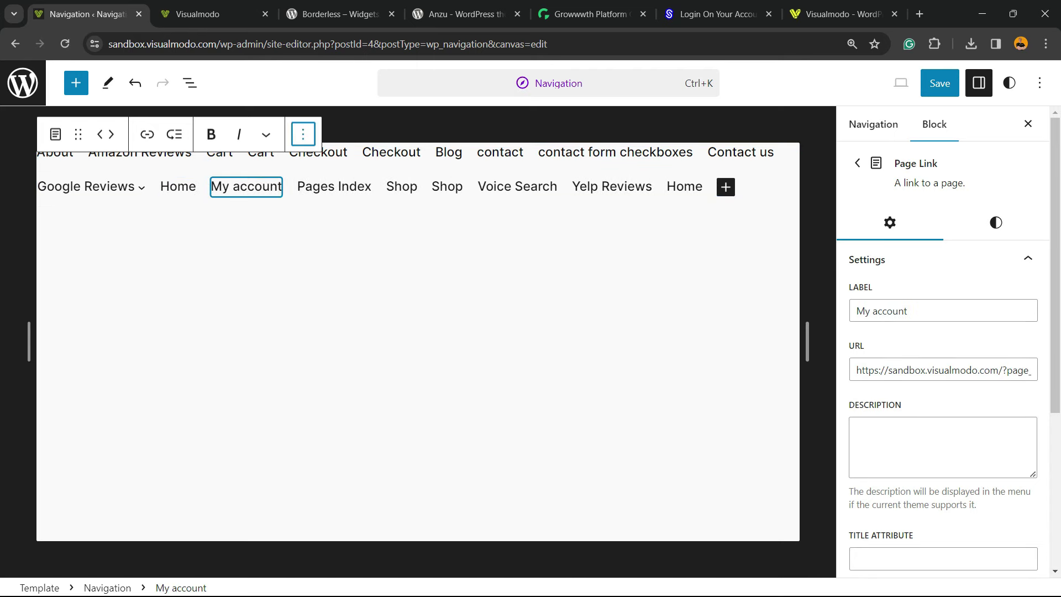
pyautogui.click(315, 439)
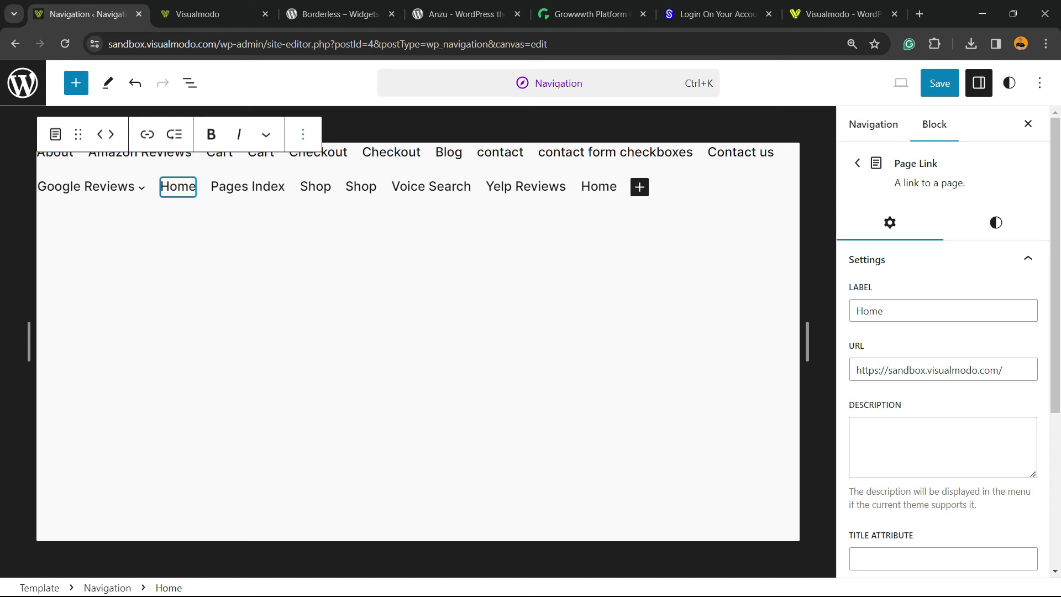
# Step: Delete the Home link that follows Google Reviews, along with the Pages Index link
pyautogui.click(302, 134)
pyautogui.press('Up')
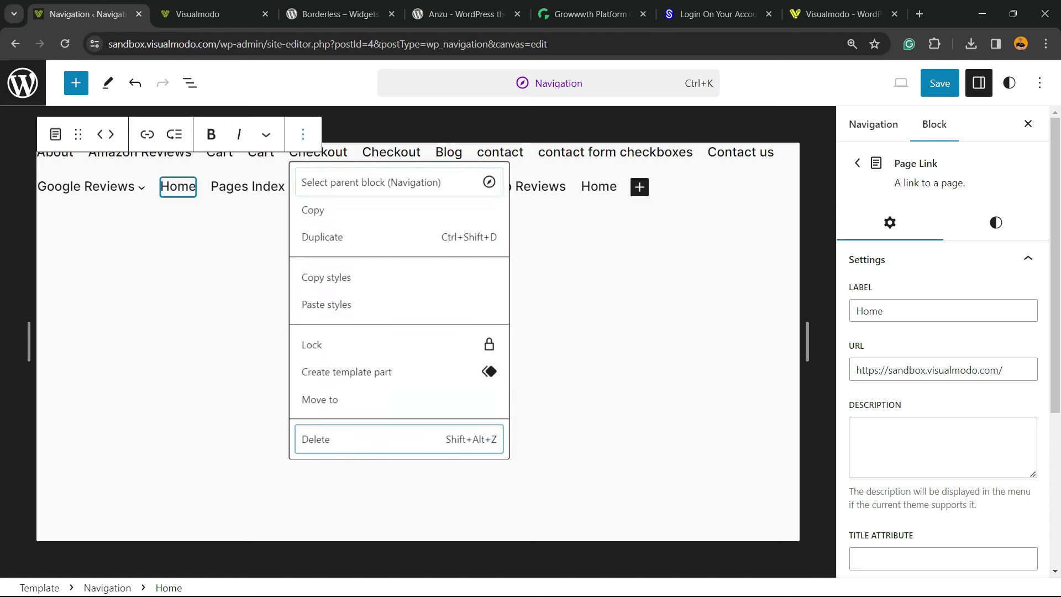
pyautogui.press('Return')
pyautogui.click(212, 186)
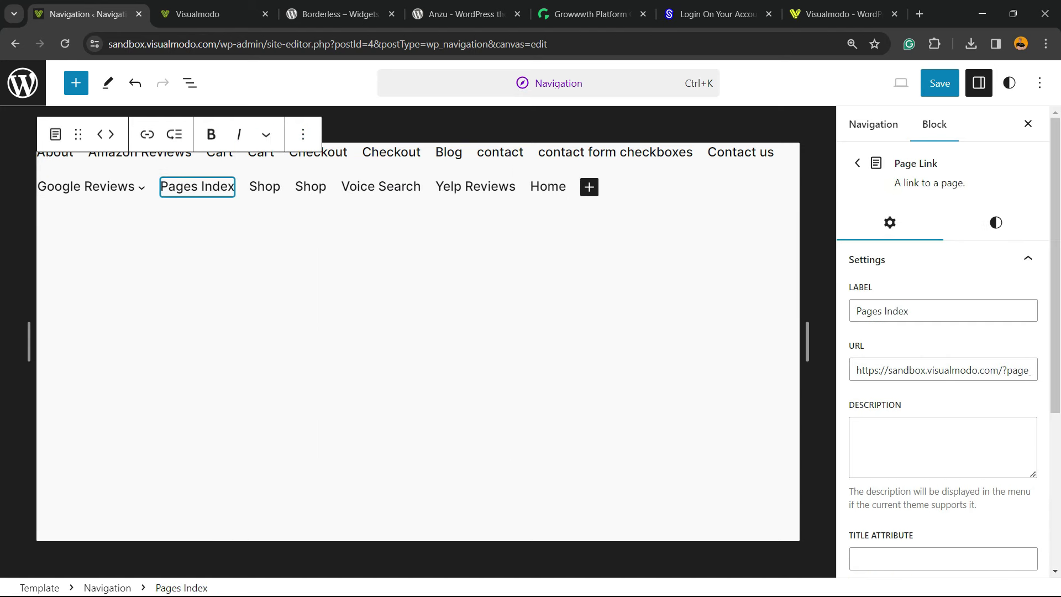
pyautogui.click(302, 134)
pyautogui.press('Up')
pyautogui.press('Return')
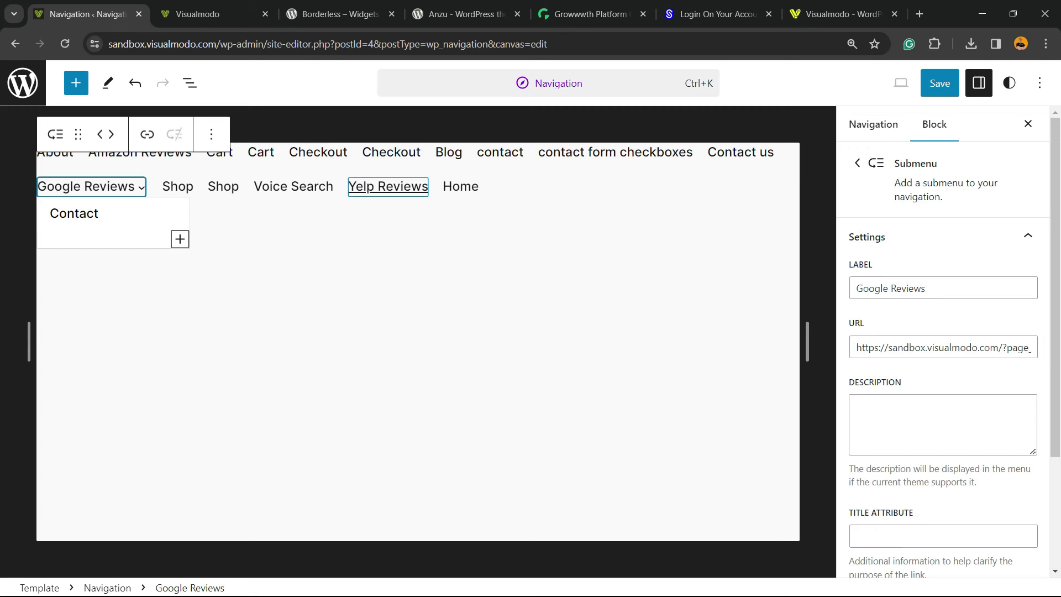
# Step: Move the first Checkout link ahead of the two Cart links in the navigation menu
pyautogui.click(298, 152)
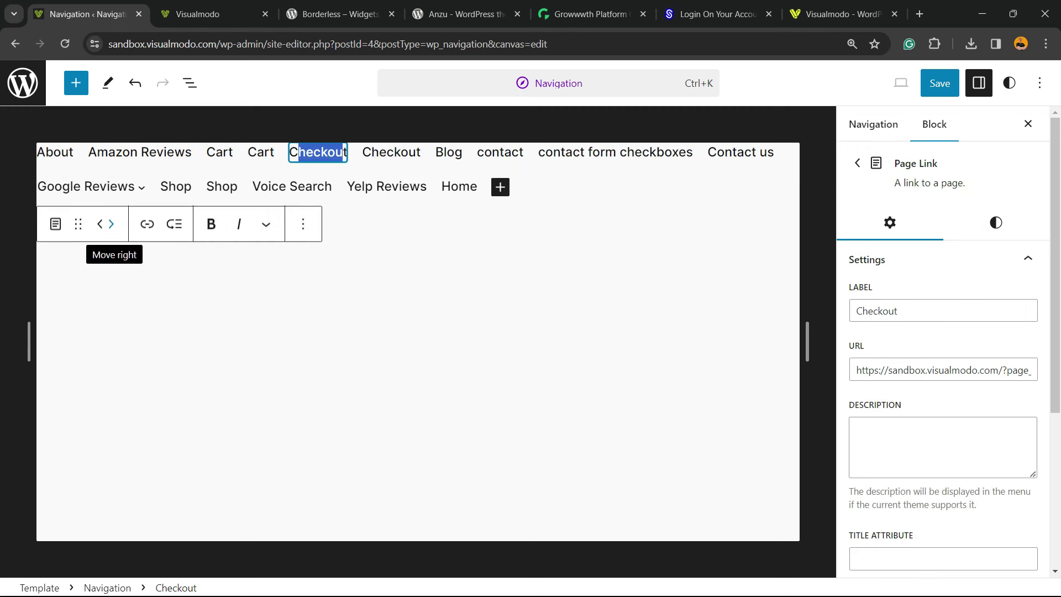
pyautogui.click(112, 223)
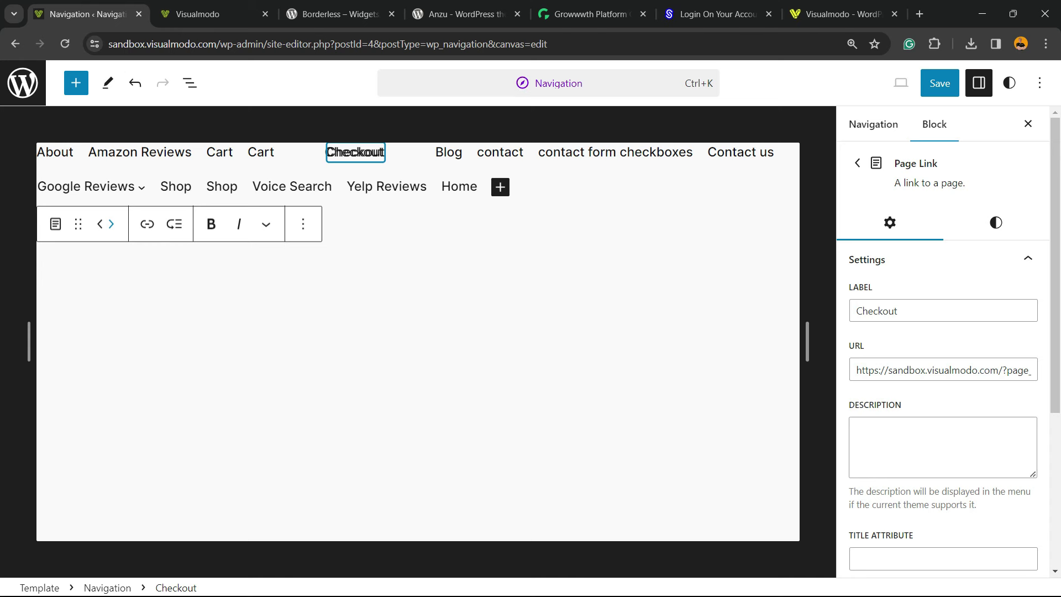
pyautogui.click(100, 224)
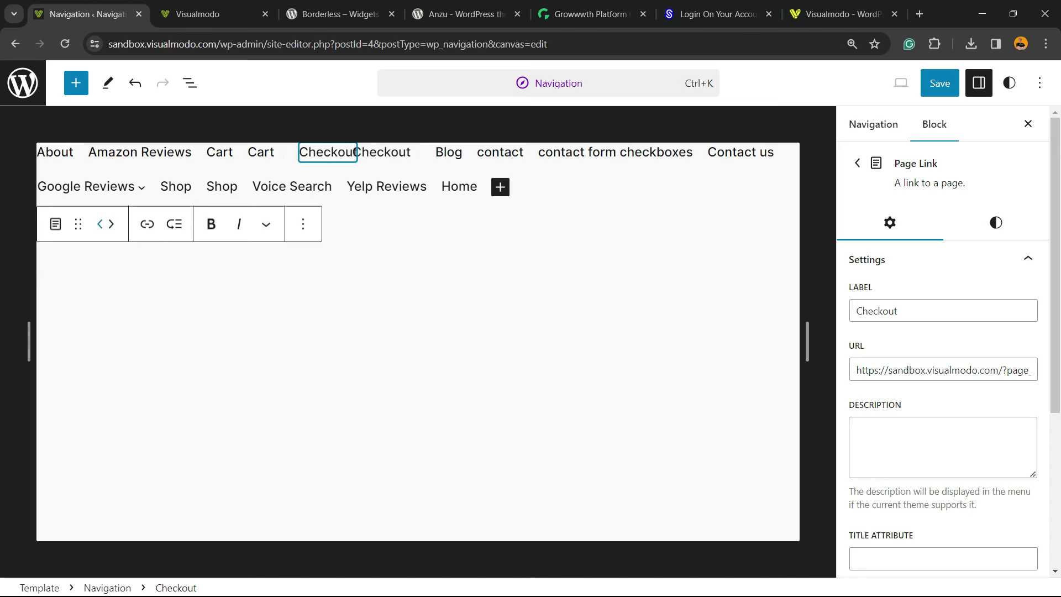
pyautogui.click(101, 224)
pyautogui.click(100, 224)
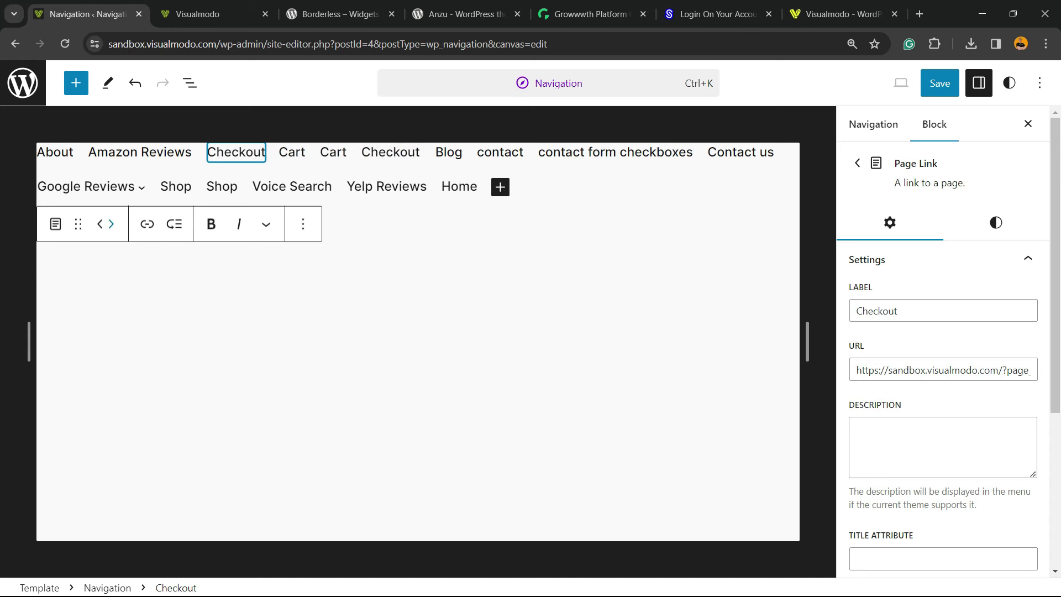
# Step: Delete the Amazon Reviews link from the navigation menu
pyautogui.click(139, 152)
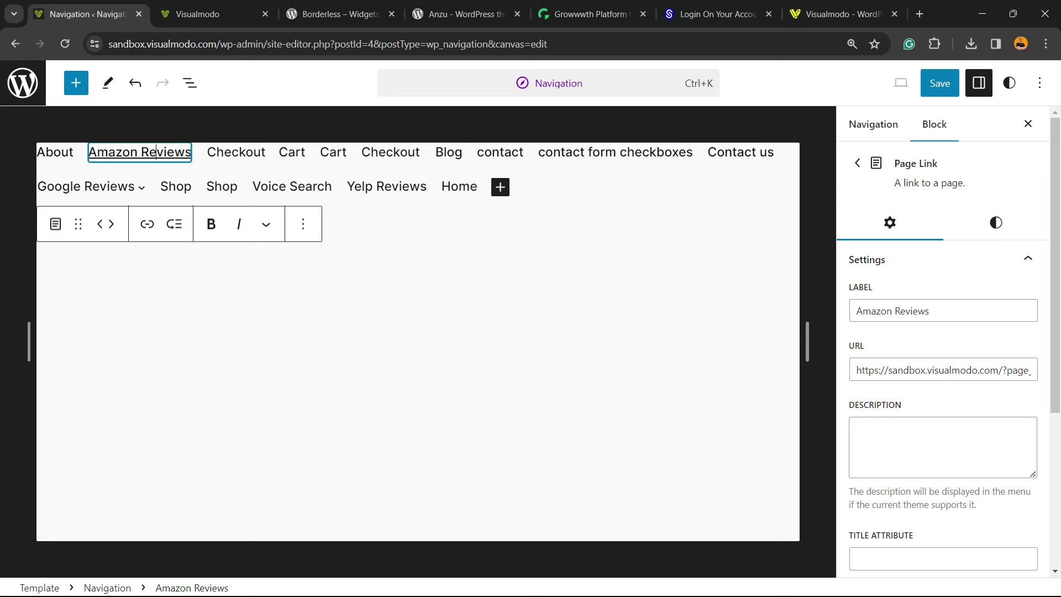
pyautogui.click(303, 224)
pyautogui.click(315, 528)
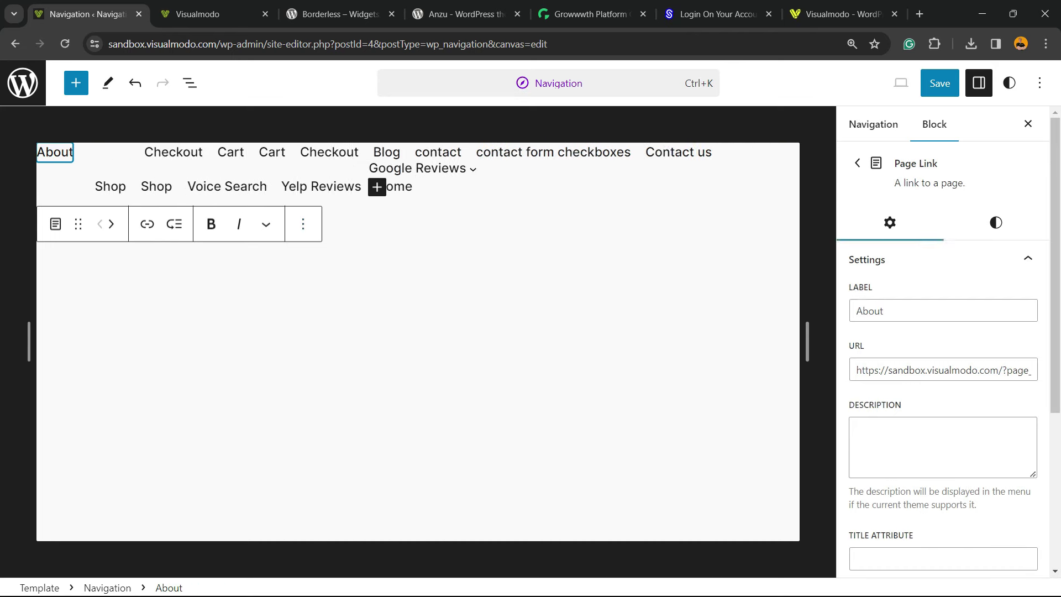
# Step: Delete the Voice Search link from the navigation menu
pyautogui.click(209, 186)
pyautogui.click(303, 223)
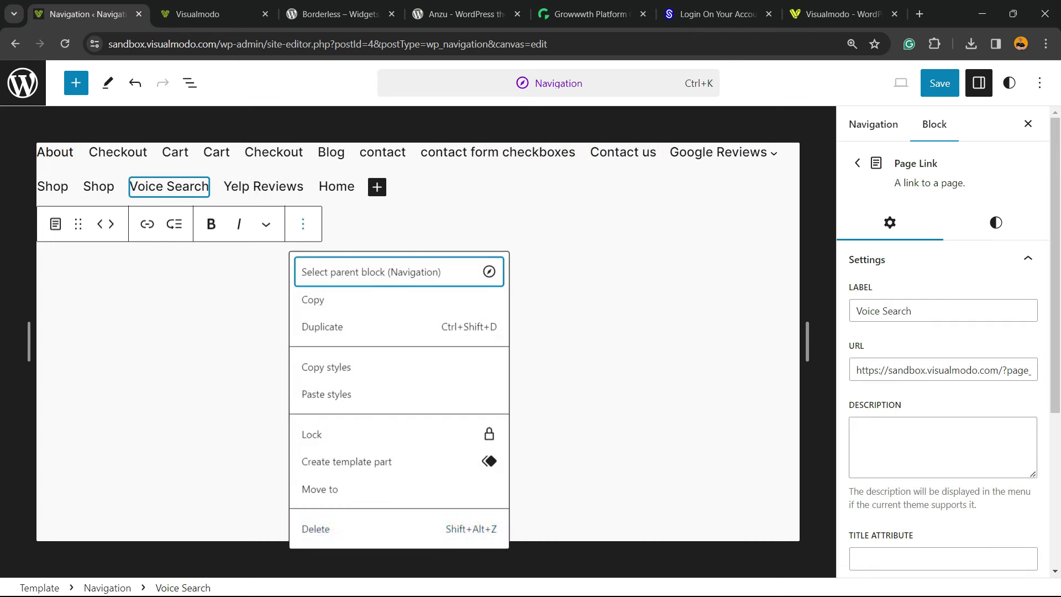
pyautogui.click(314, 528)
# Step: Move the Home link to the very beginning of the navigation menu, ahead of About
pyautogui.click(241, 186)
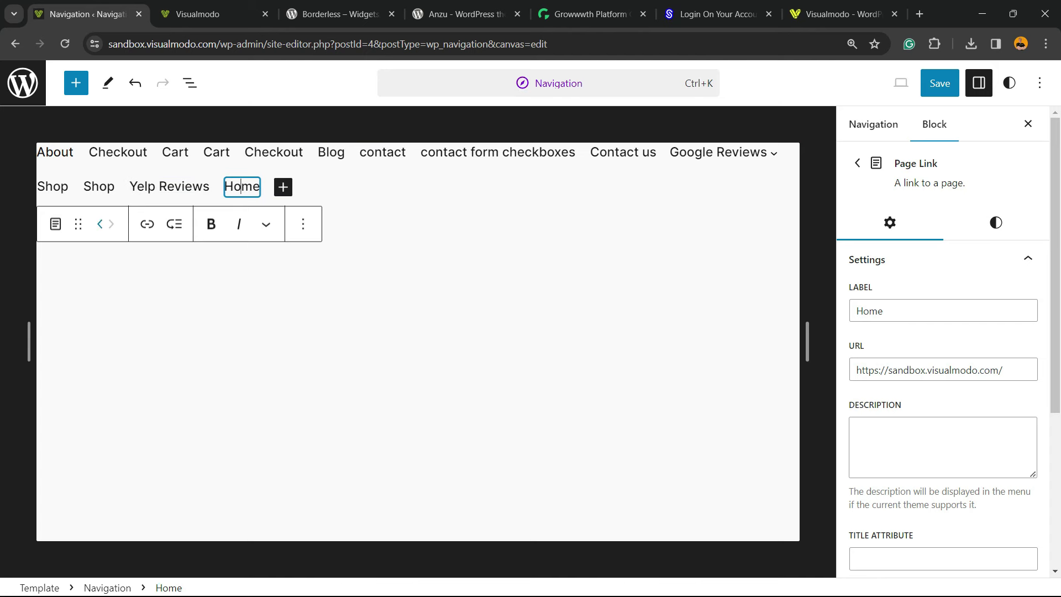
pyautogui.moveTo(78, 224); pyautogui.dragTo(86, 152)
pyautogui.moveTo(78, 223); pyautogui.dragTo(58, 153)
pyautogui.click(100, 223)
pyautogui.click(100, 224)
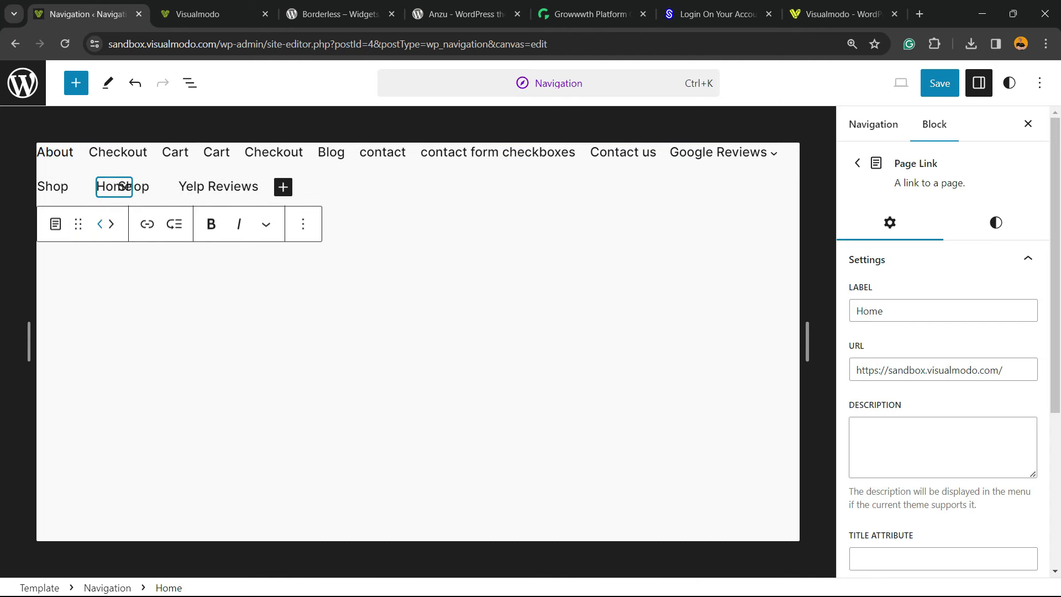
pyautogui.click(100, 224)
pyautogui.click(100, 224)
pyautogui.click(100, 224)
pyautogui.click(100, 223)
pyautogui.click(100, 223)
pyautogui.click(100, 224)
pyautogui.click(100, 224)
pyautogui.click(101, 224)
pyautogui.click(101, 224)
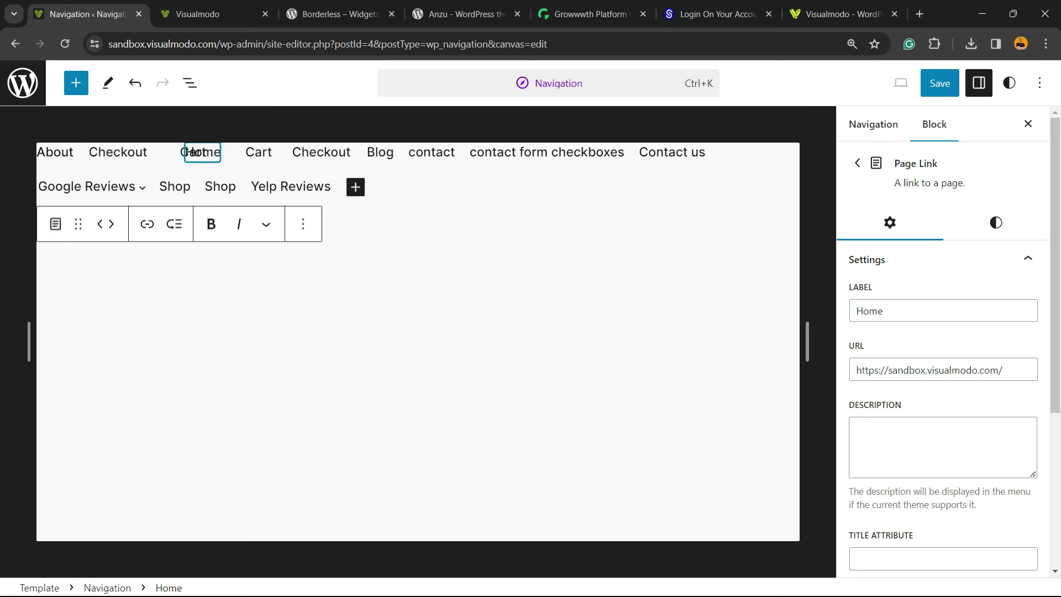
pyautogui.click(101, 224)
pyautogui.click(101, 224)
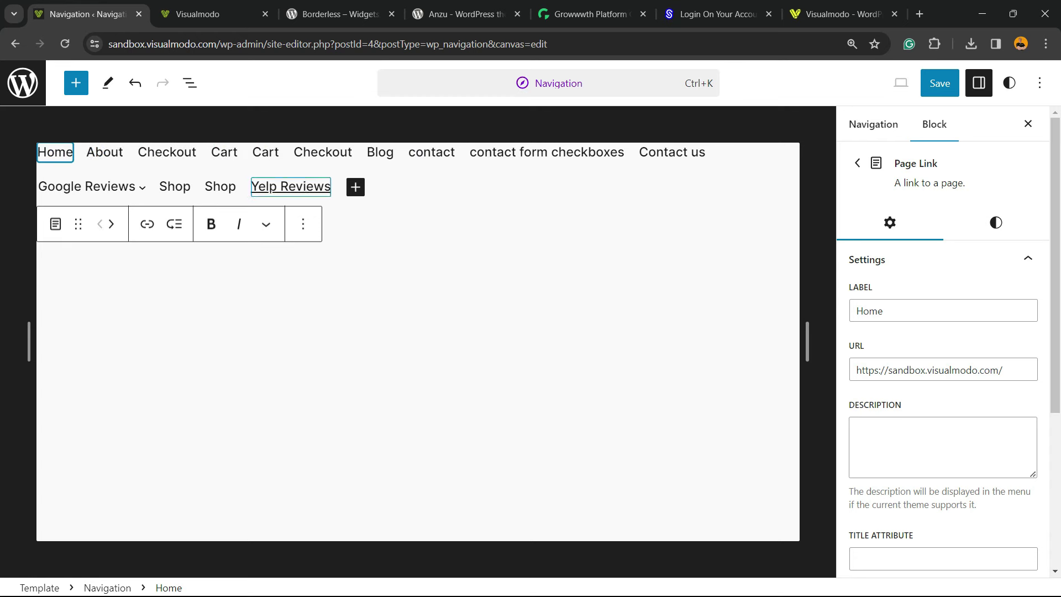
# Step: Delete the Yelp Reviews link and the first of the two Shop links from the navigation menu
pyautogui.click(290, 186)
pyautogui.click(303, 224)
pyautogui.click(315, 529)
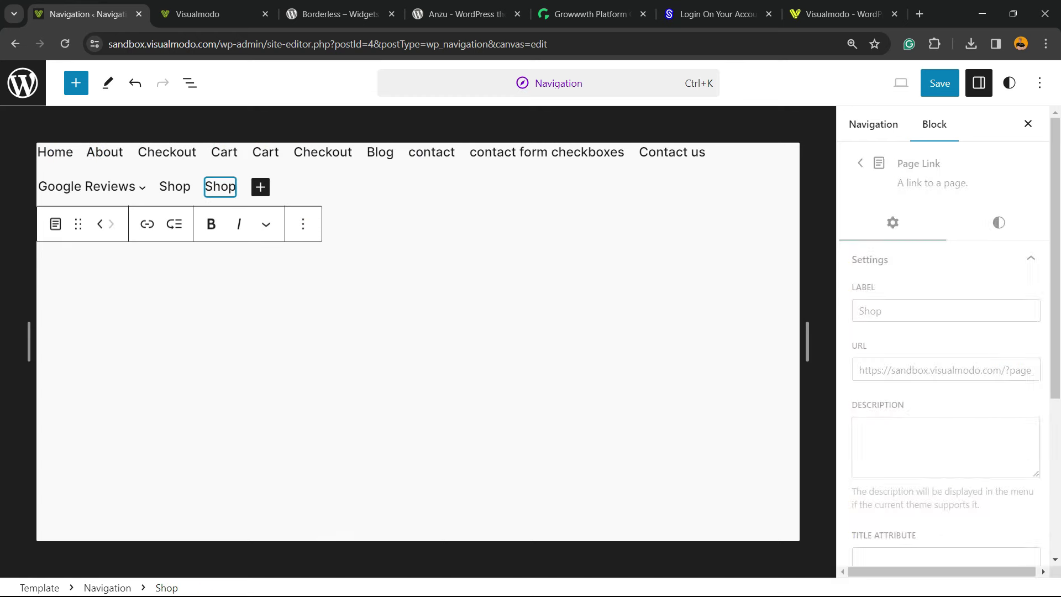
pyautogui.click(174, 186)
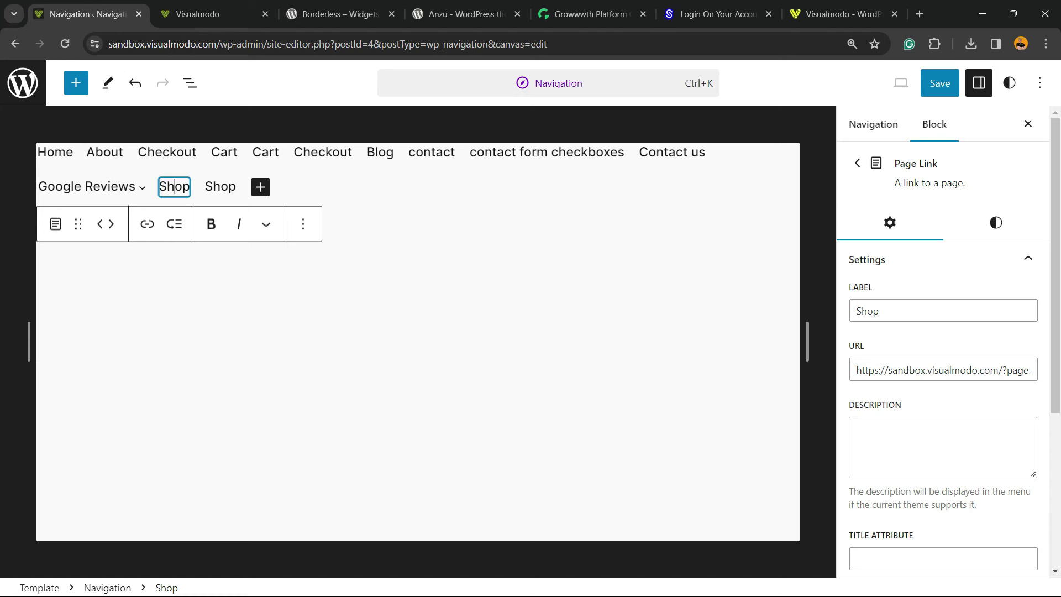
pyautogui.click(303, 224)
pyautogui.click(316, 529)
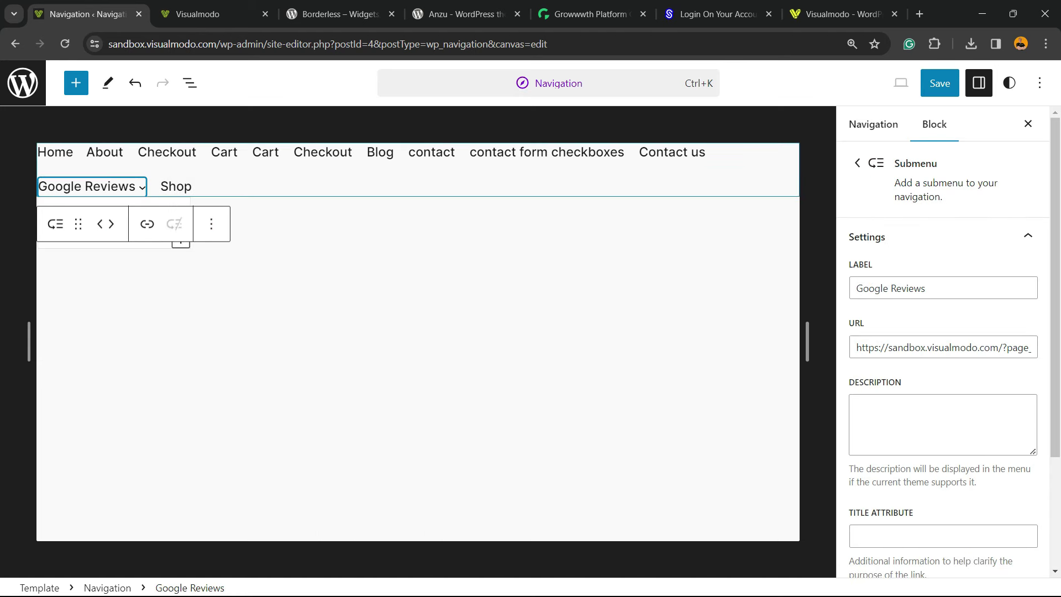
# Step: Delete the "contact form checkboxes" link and the second Cart link from the navigation menu
pyautogui.click(596, 152)
pyautogui.click(303, 224)
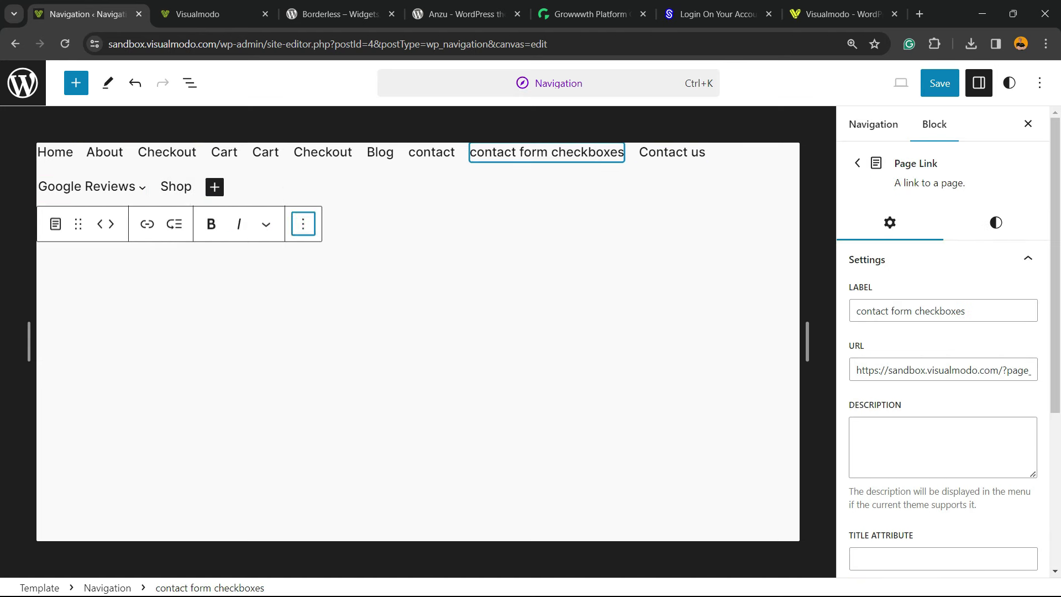
pyautogui.click(316, 529)
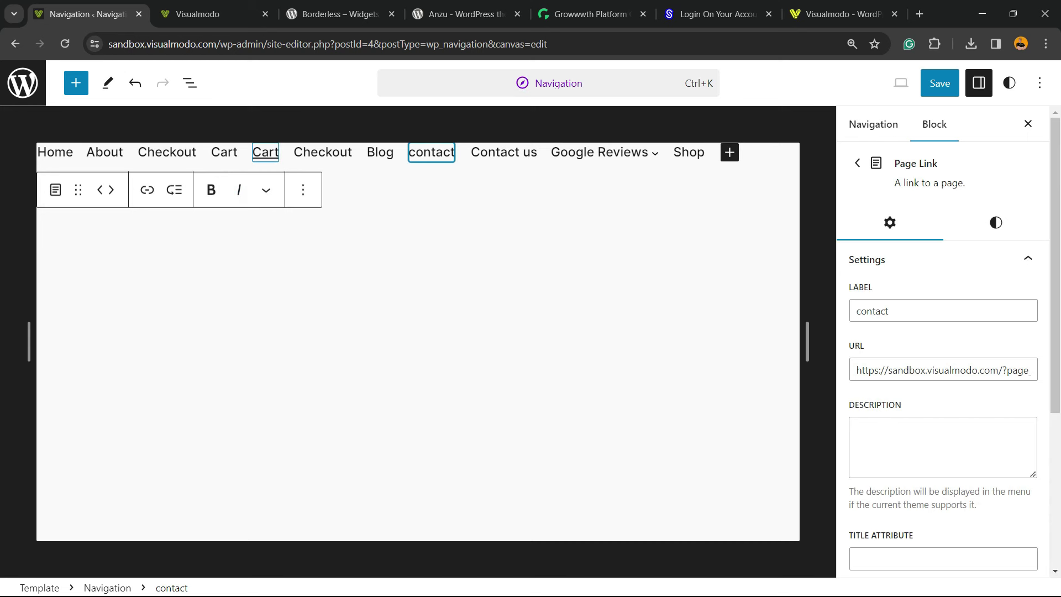
pyautogui.click(265, 152)
pyautogui.click(303, 190)
pyautogui.press('Up')
pyautogui.press('Return')
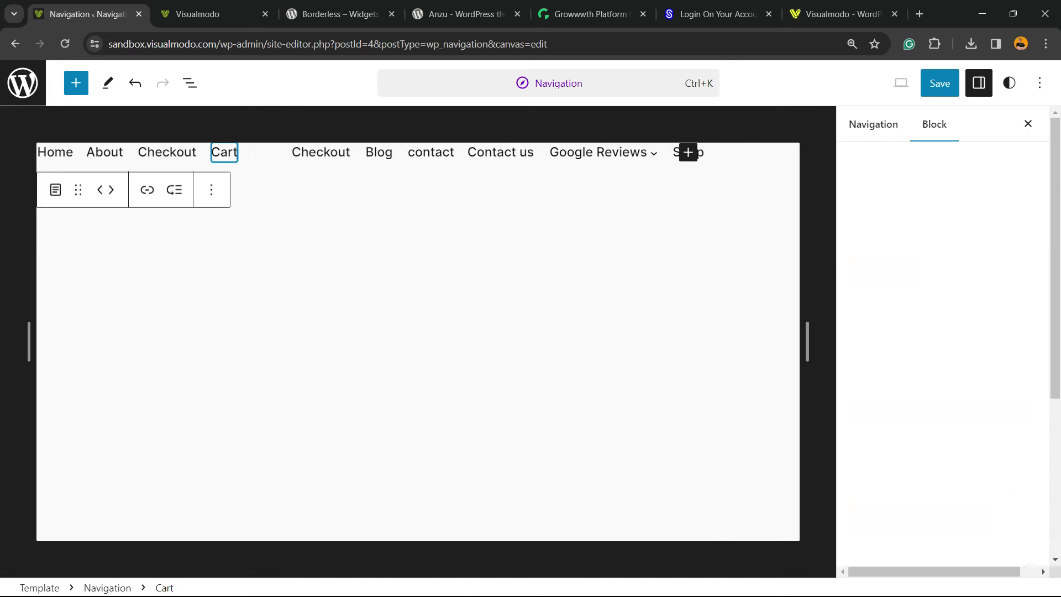
# Step: Delete the lowercase "contact" link that follows Blog in the navigation menu
pyautogui.click(396, 152)
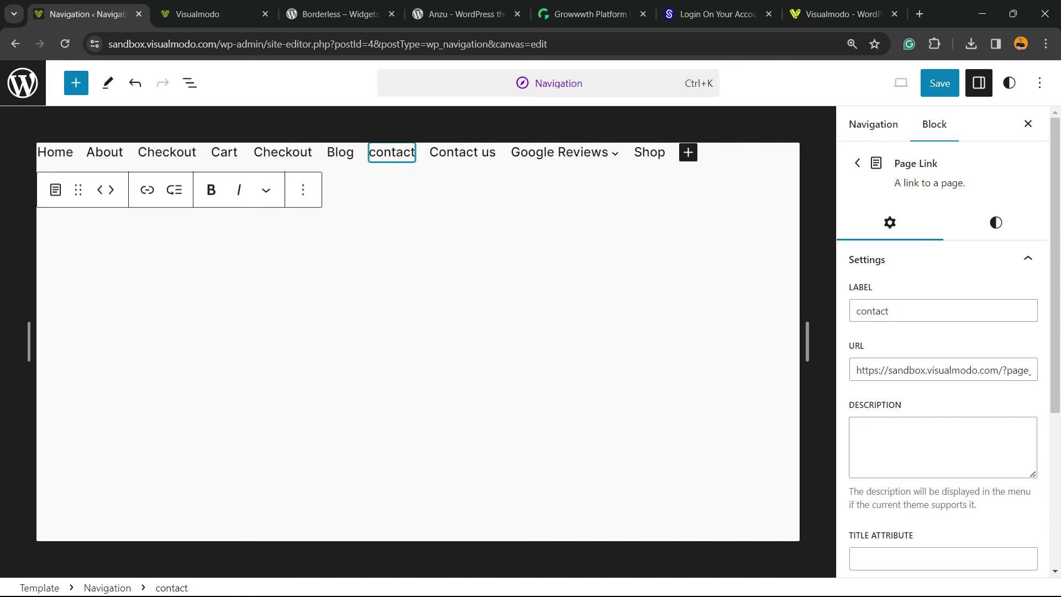
pyautogui.click(303, 189)
pyautogui.click(315, 493)
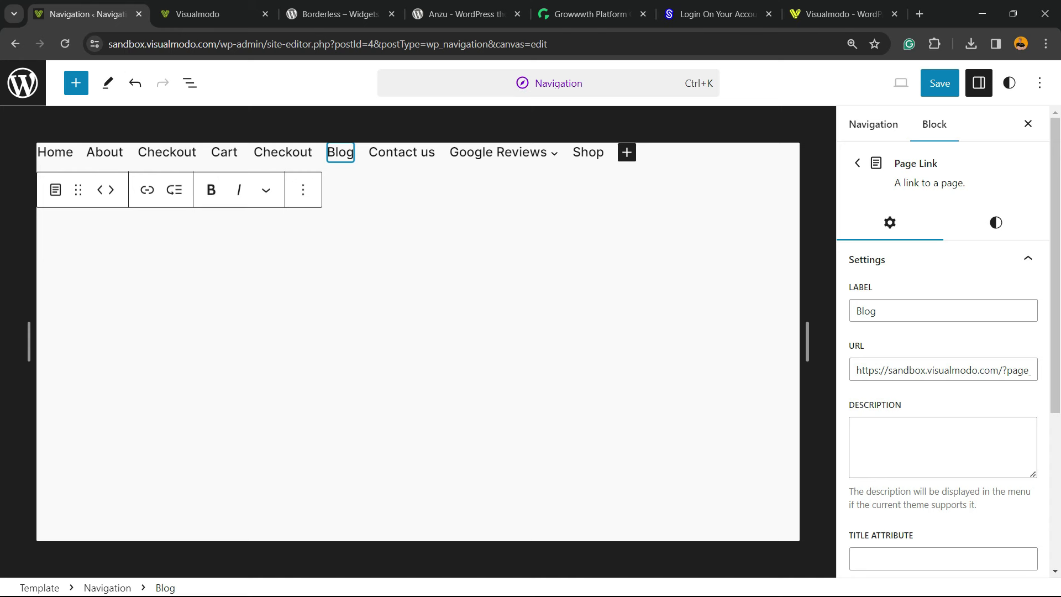
# Step: Convert the Shop link into a submenu and open its empty child link for editing
pyautogui.click(497, 152)
pyautogui.click(575, 152)
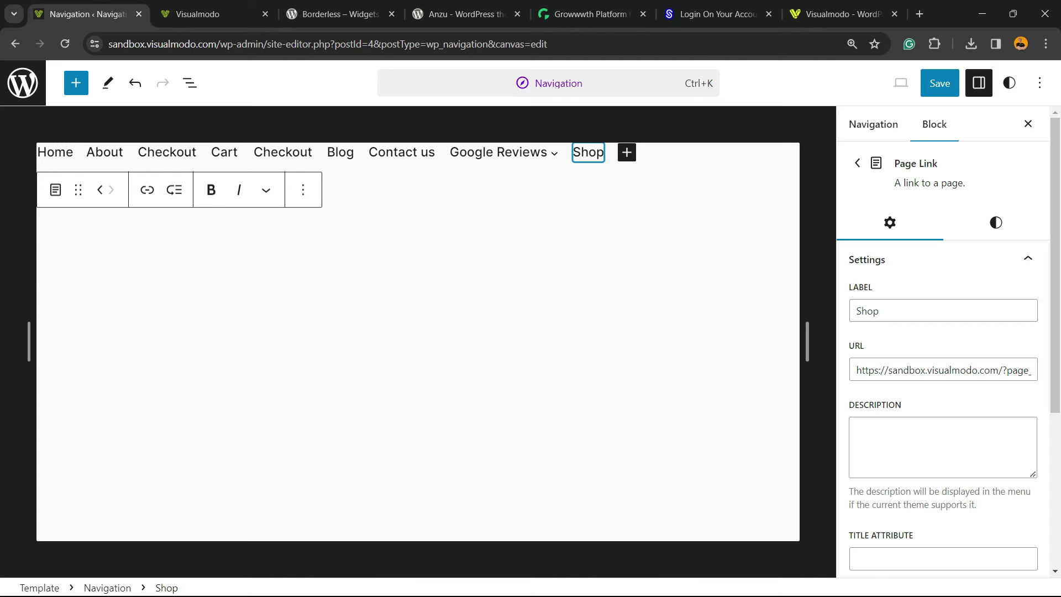
pyautogui.click(174, 190)
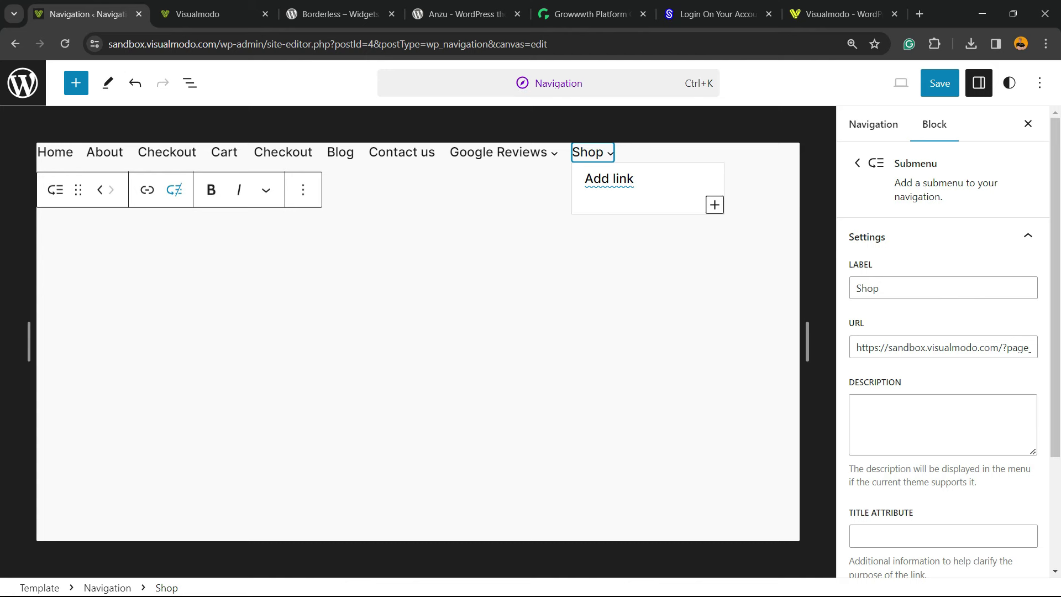
pyautogui.click(609, 179)
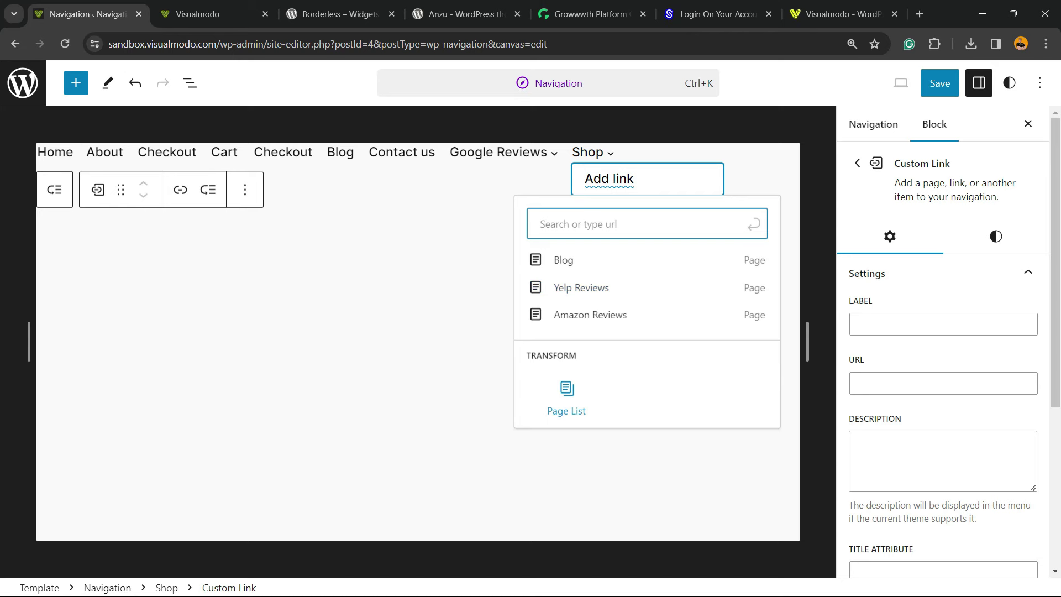
# Step: Try to turn the empty link under Shop into a nested submenu, and undo it
pyautogui.click(467, 152)
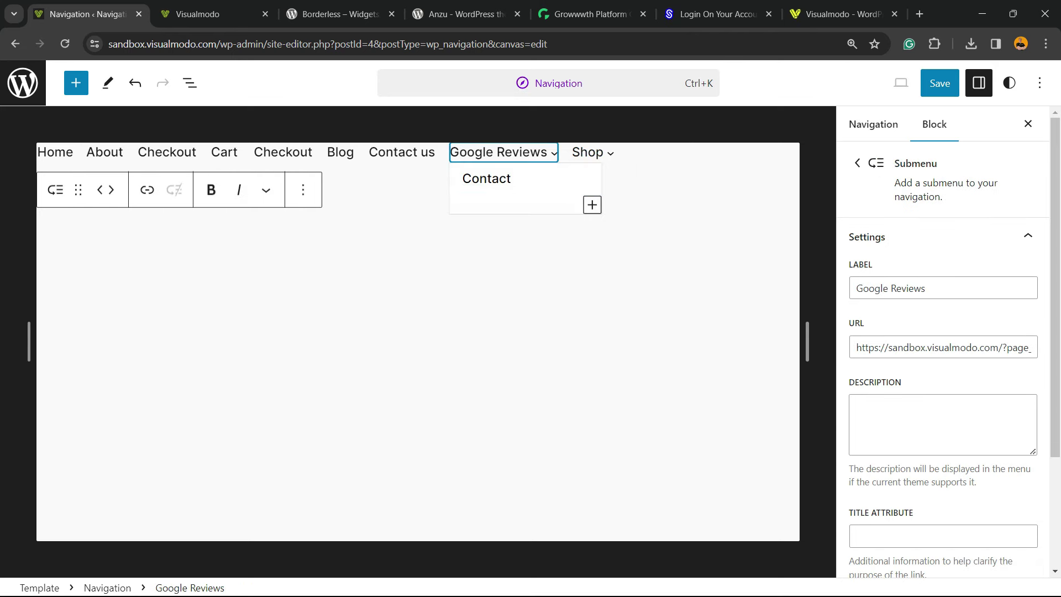
pyautogui.click(386, 152)
pyautogui.moveTo(592, 152)
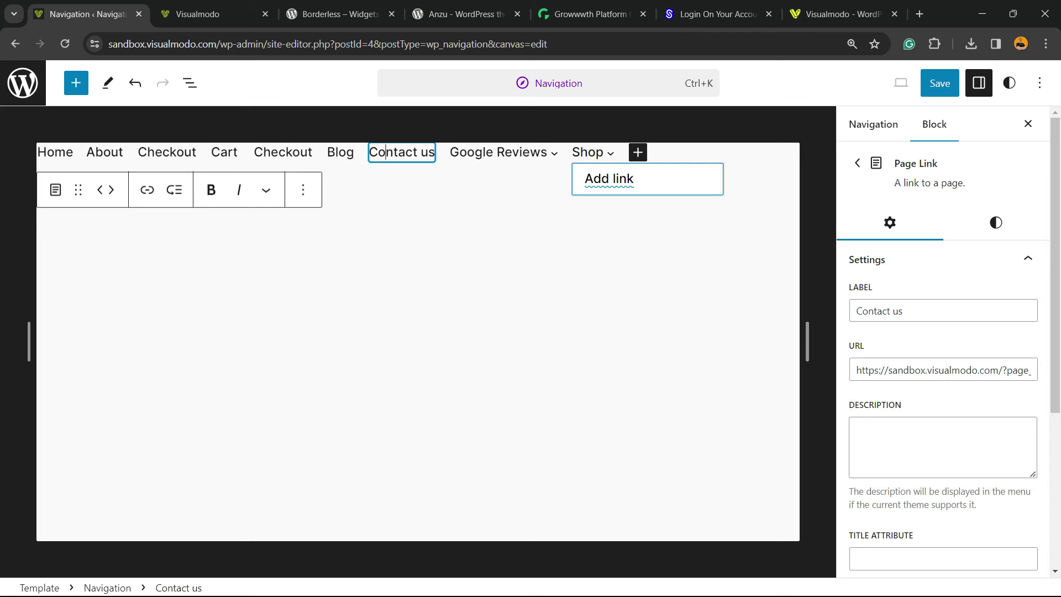
pyautogui.click(609, 179)
pyautogui.click(208, 189)
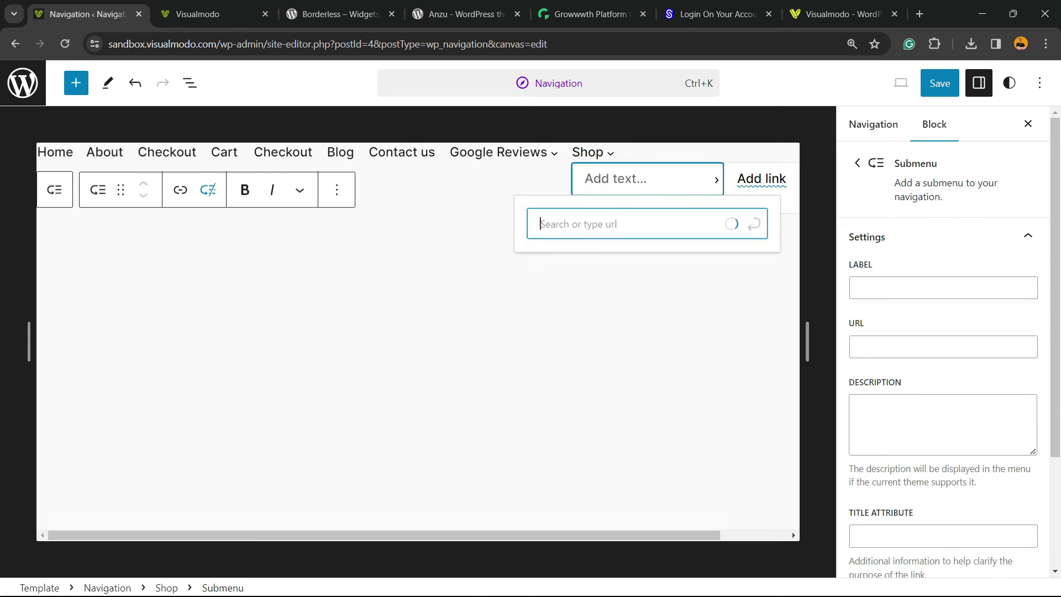
pyautogui.hotkey('ctrl', 'z')
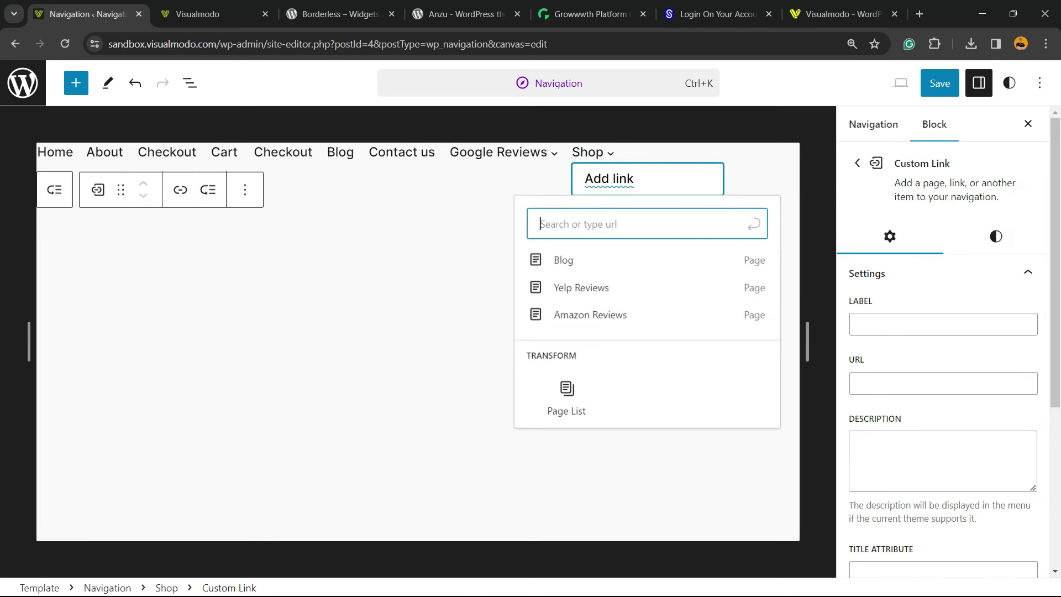
pyautogui.click(588, 152)
pyautogui.rightClick(631, 182)
pyautogui.press('Escape')
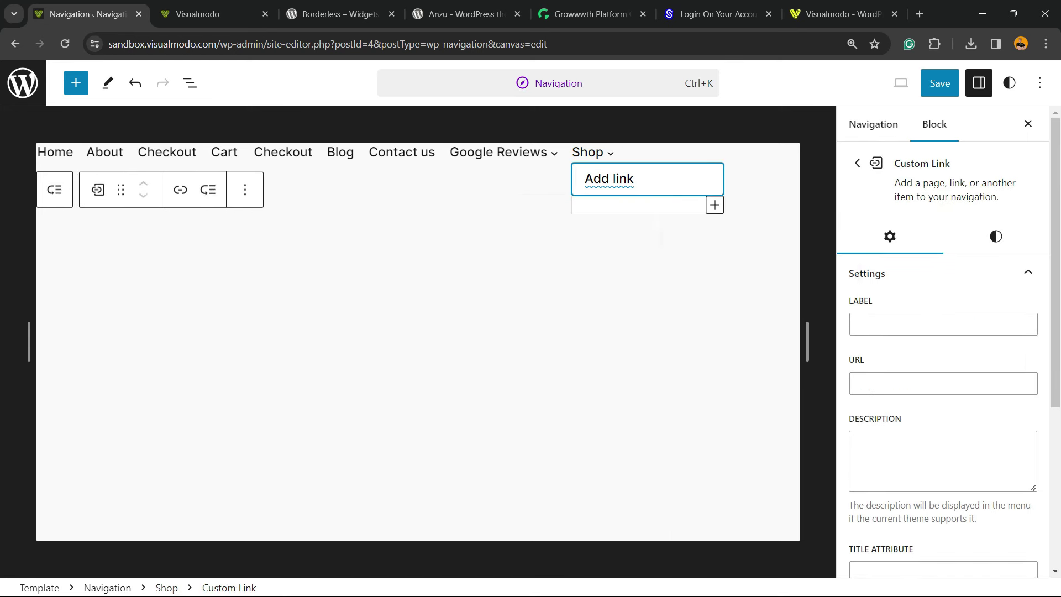
pyautogui.click(630, 183)
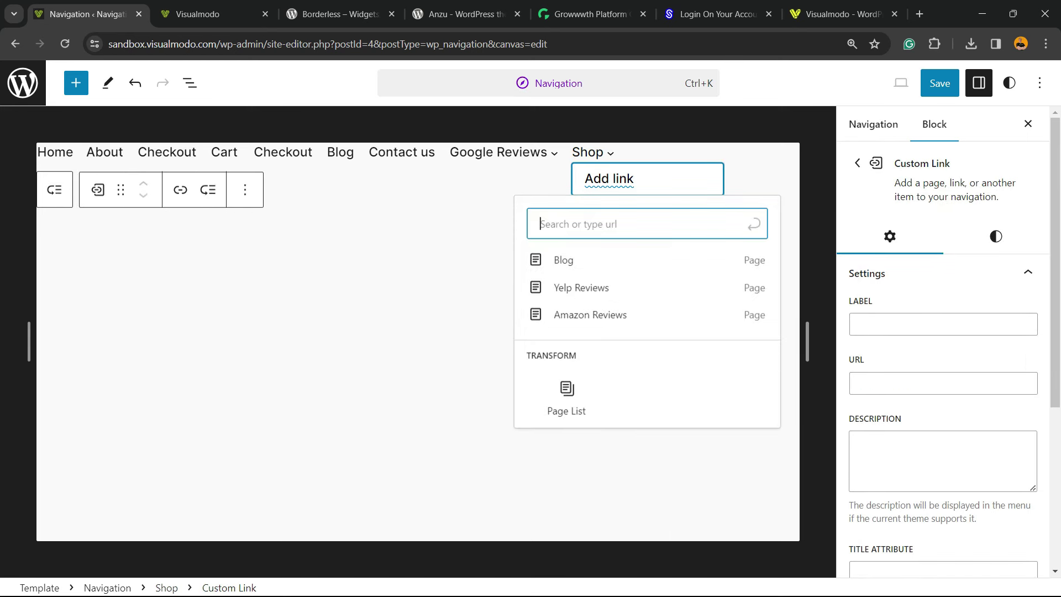
pyautogui.click(378, 152)
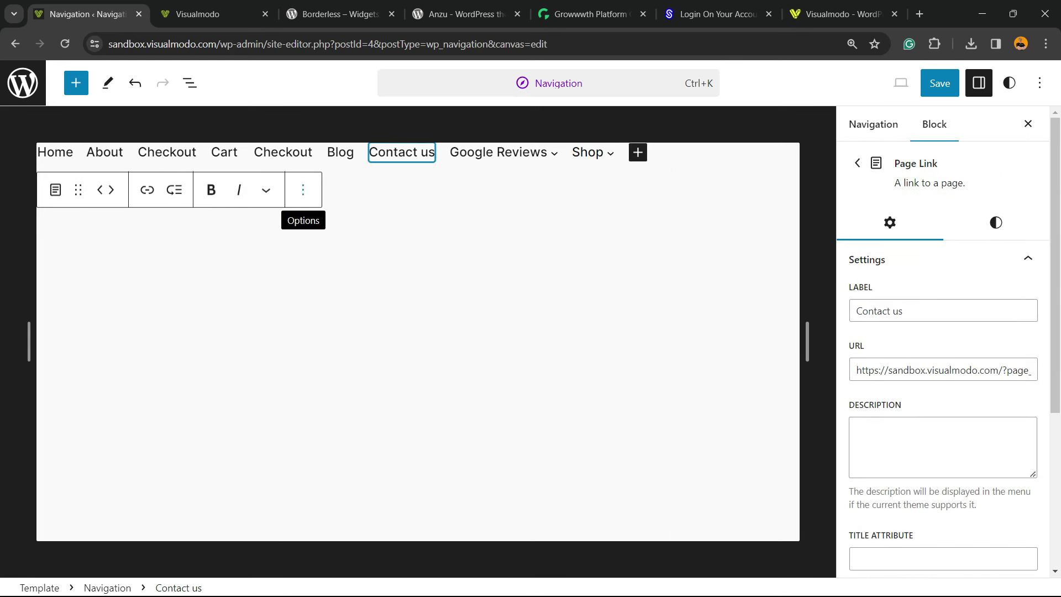
pyautogui.click(302, 189)
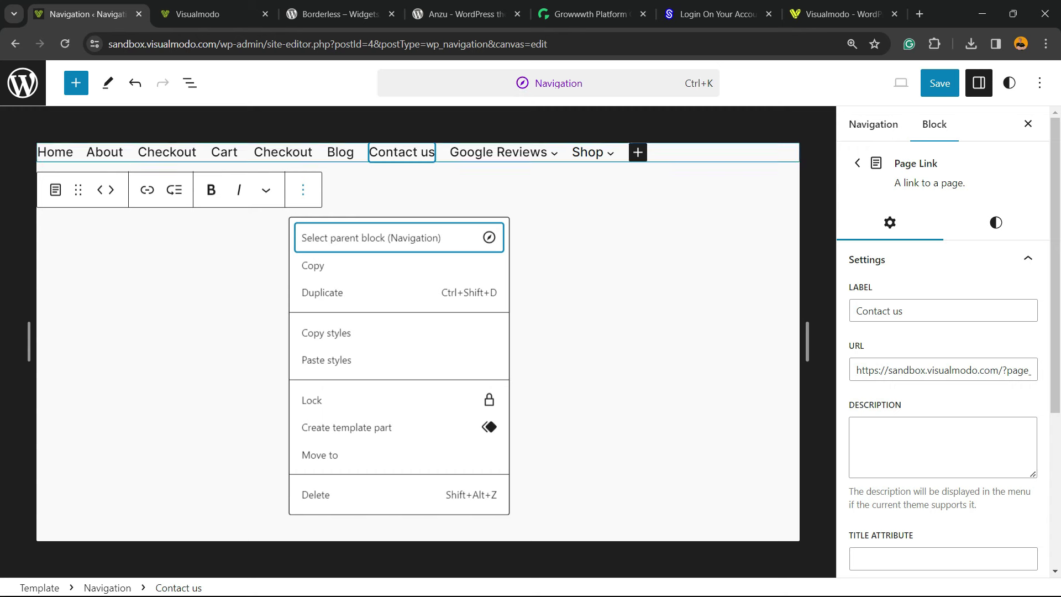
pyautogui.click(602, 152)
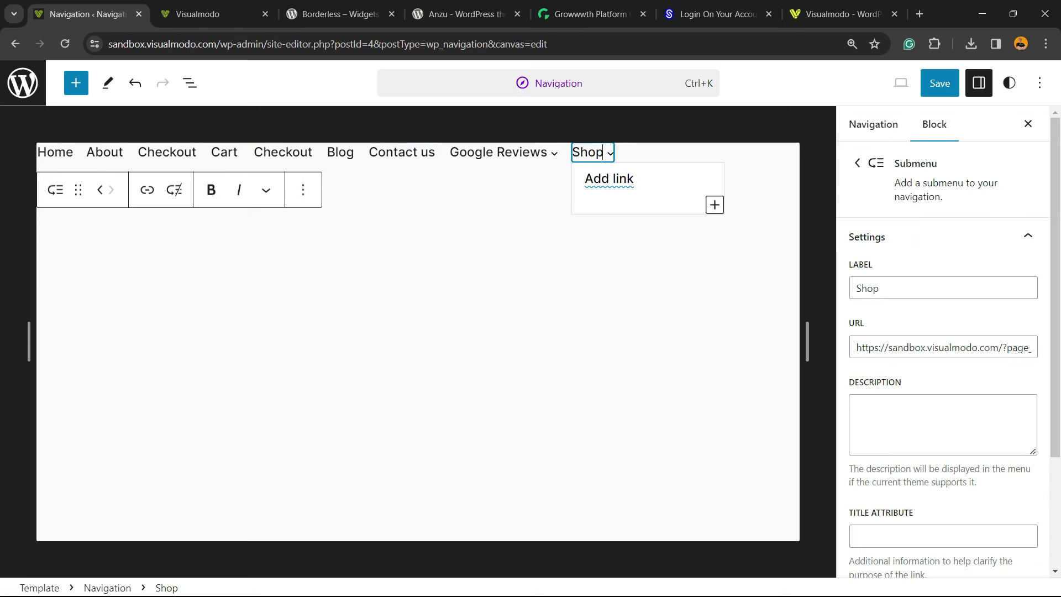
# Step: Save the navigation menu changes and reload the site's front page to check the updated menu
pyautogui.click(940, 83)
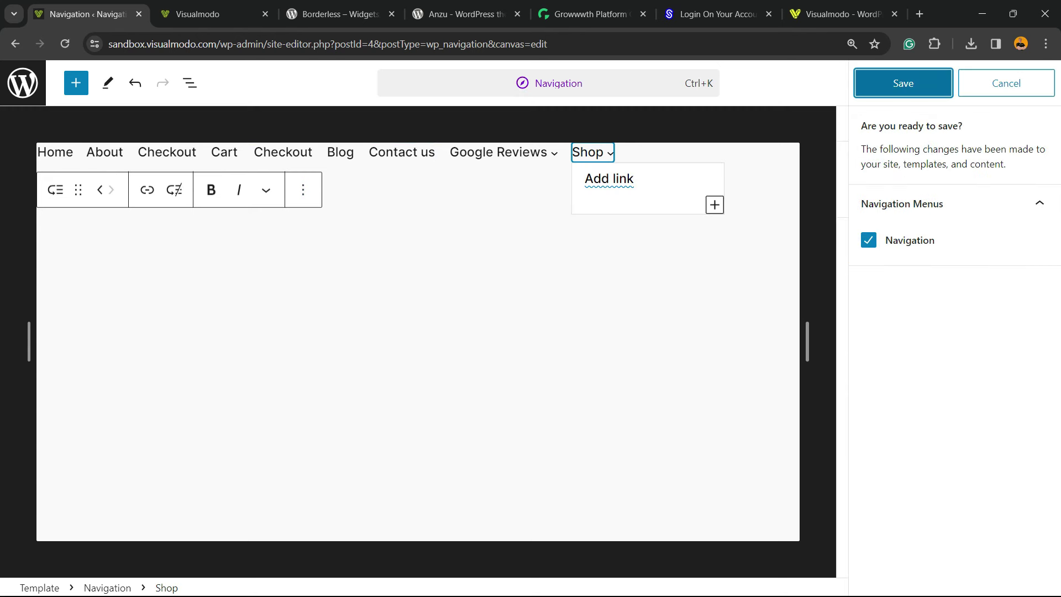
pyautogui.click(896, 84)
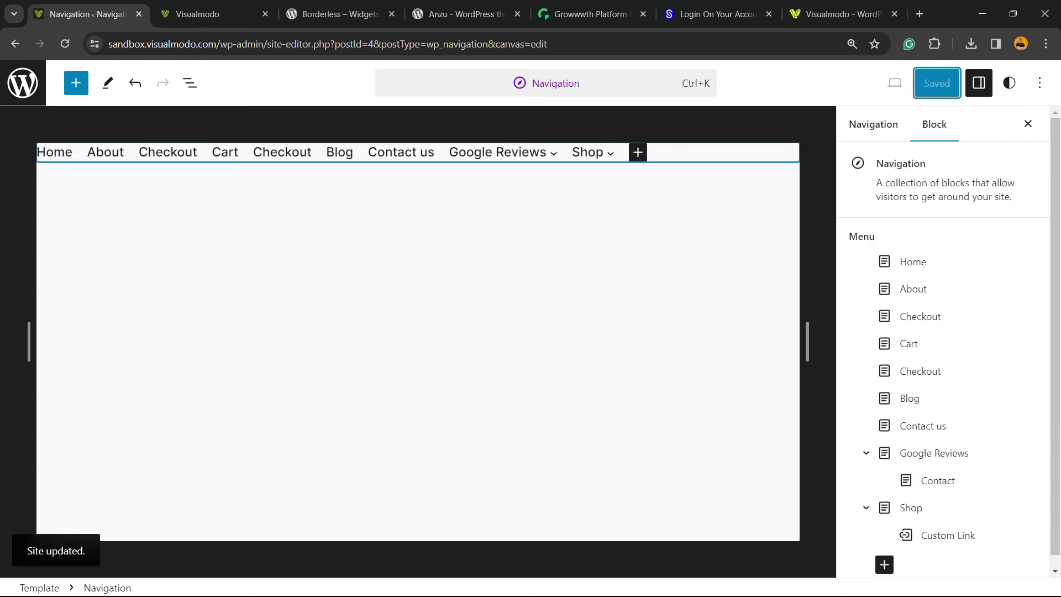
pyautogui.click(212, 14)
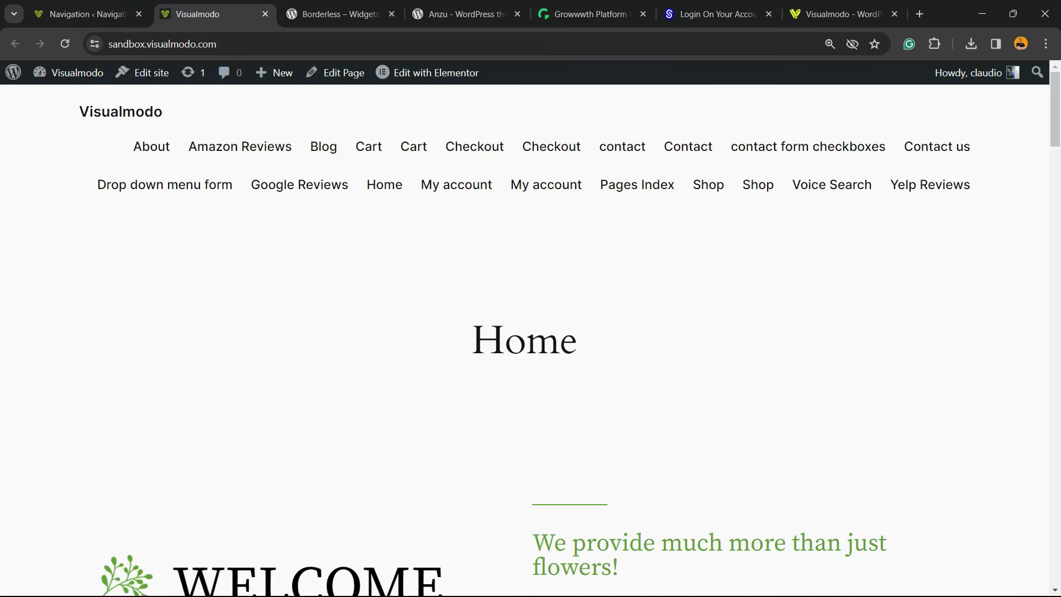
pyautogui.press('F5')
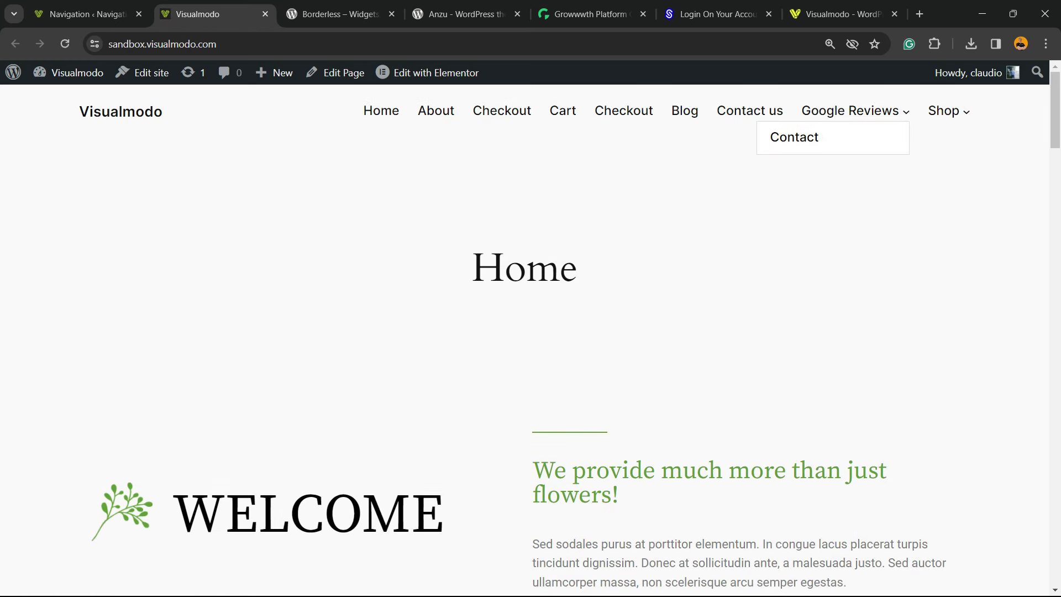
# Step: Return to the navigation editor and try the "Open in new tab" option on the Contact us link, switching it on and off again
pyautogui.click(86, 14)
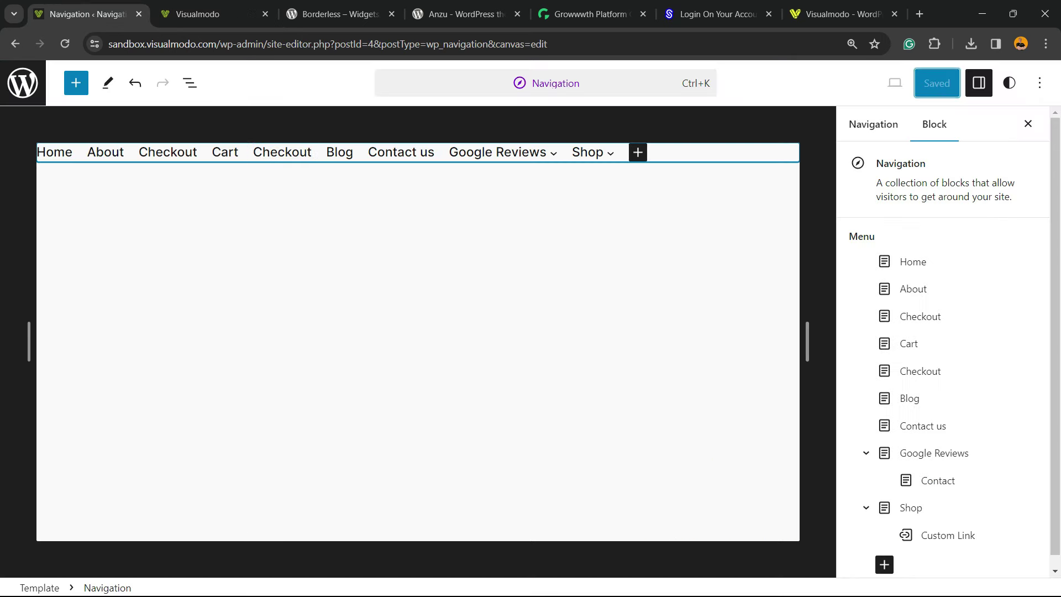
pyautogui.click(400, 152)
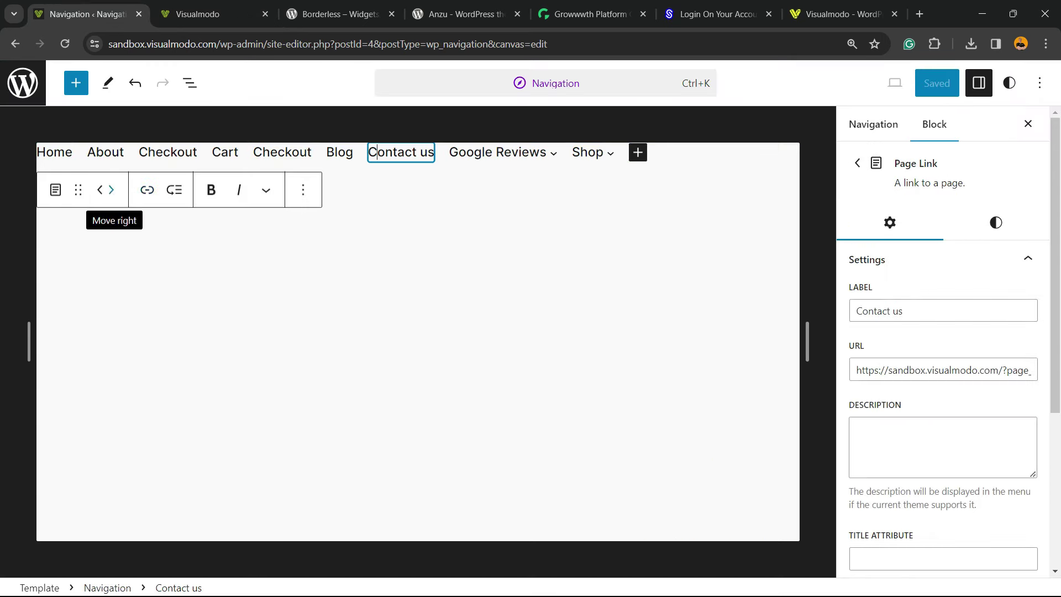
pyautogui.click(147, 190)
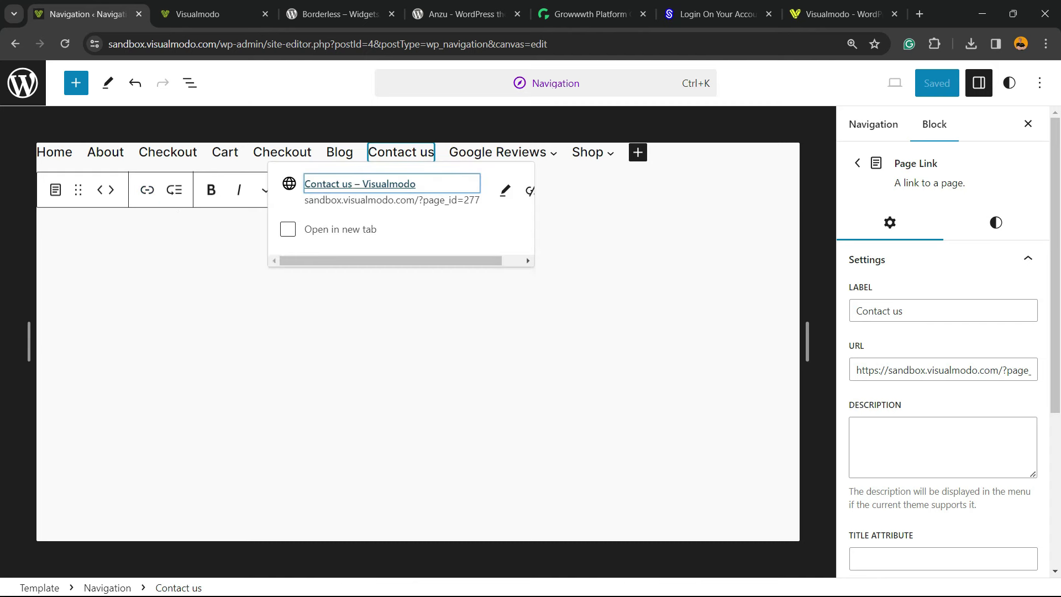
pyautogui.click(288, 229)
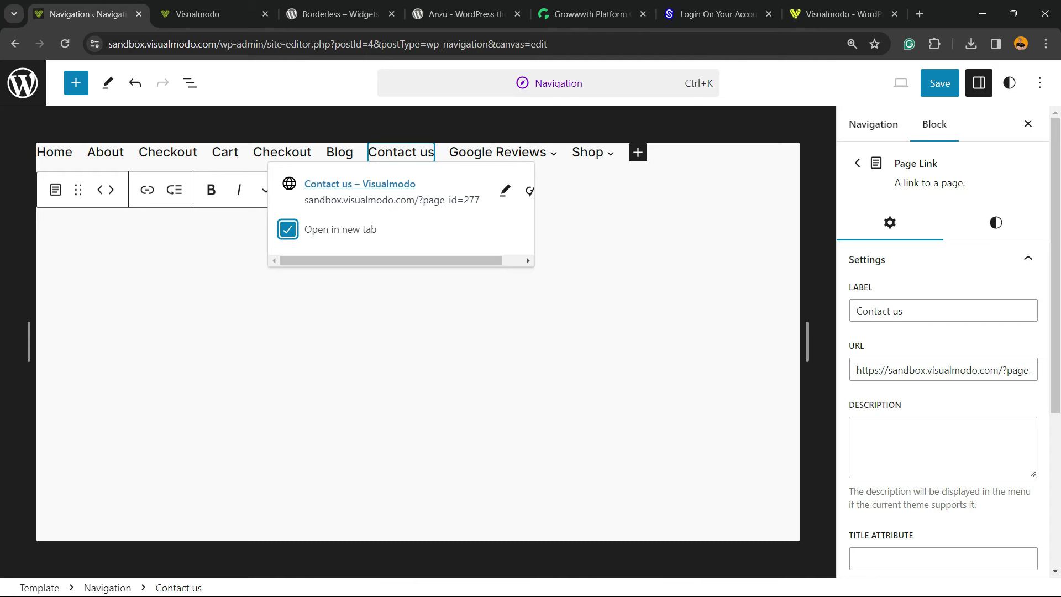
pyautogui.click(287, 229)
pyautogui.click(177, 152)
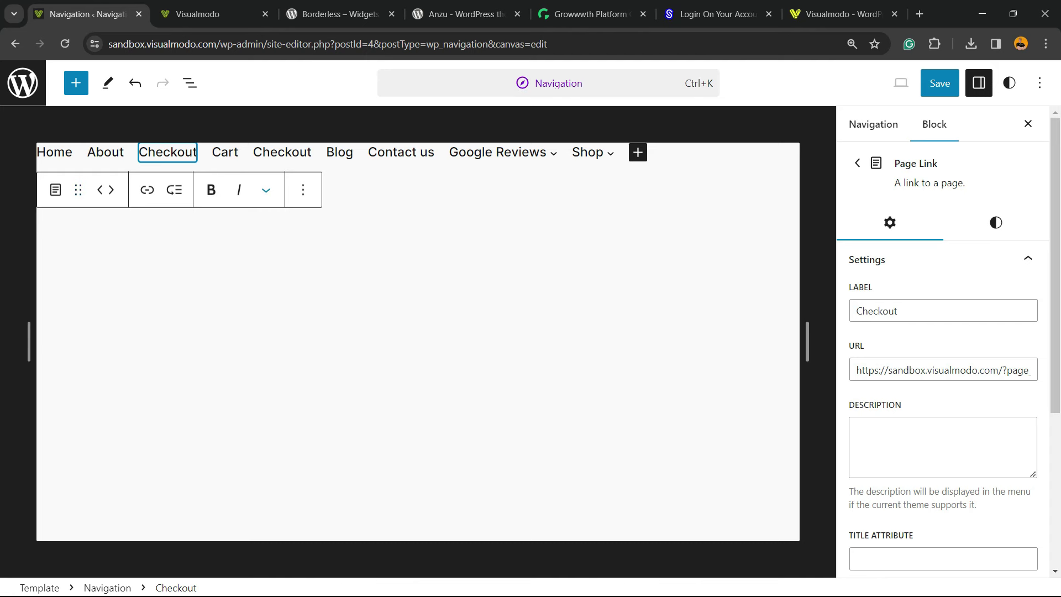
pyautogui.click(266, 190)
pyautogui.click(266, 189)
pyautogui.click(497, 152)
pyautogui.click(719, 152)
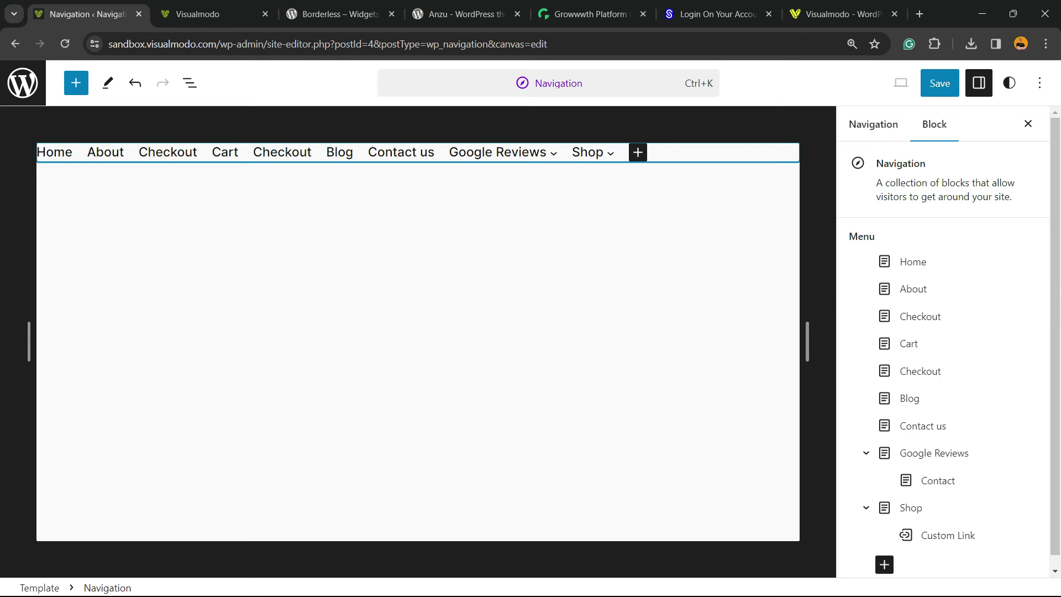
# Step: Save the Navigation menu again and view the menu on the site's front page
pyautogui.click(940, 83)
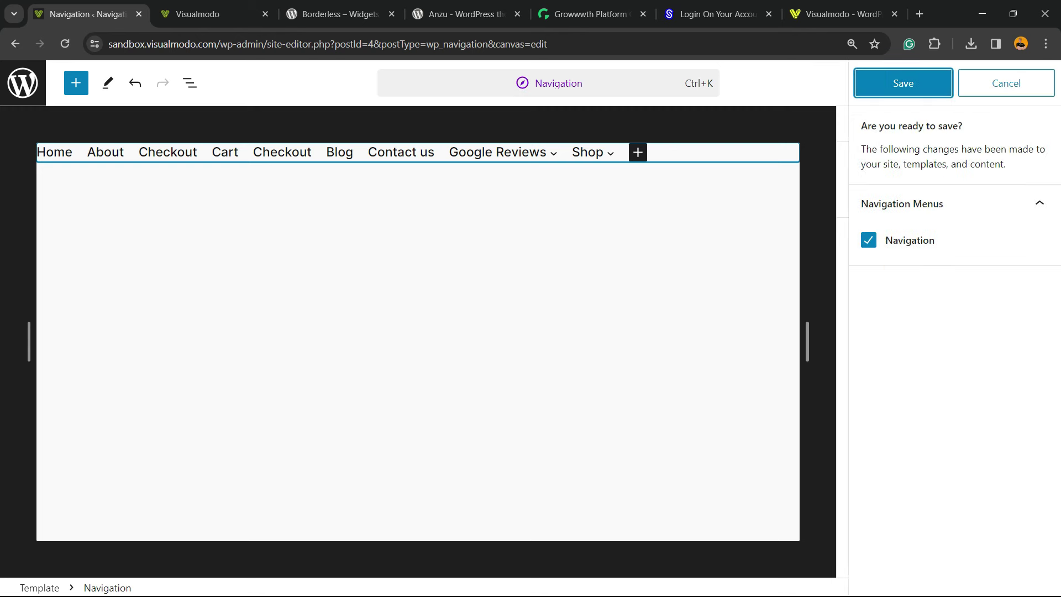
pyautogui.click(903, 83)
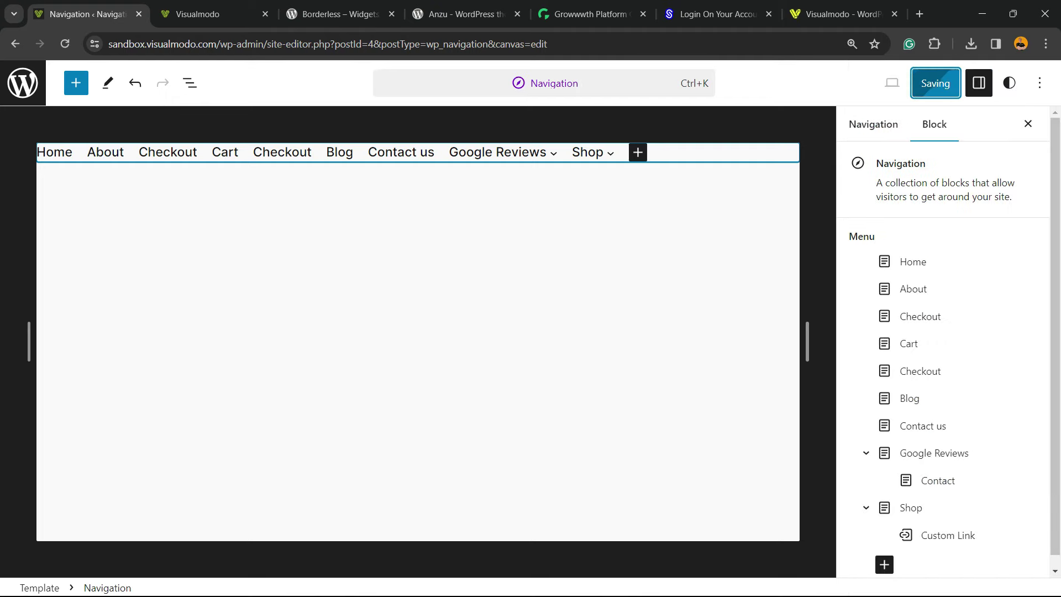
pyautogui.click(198, 14)
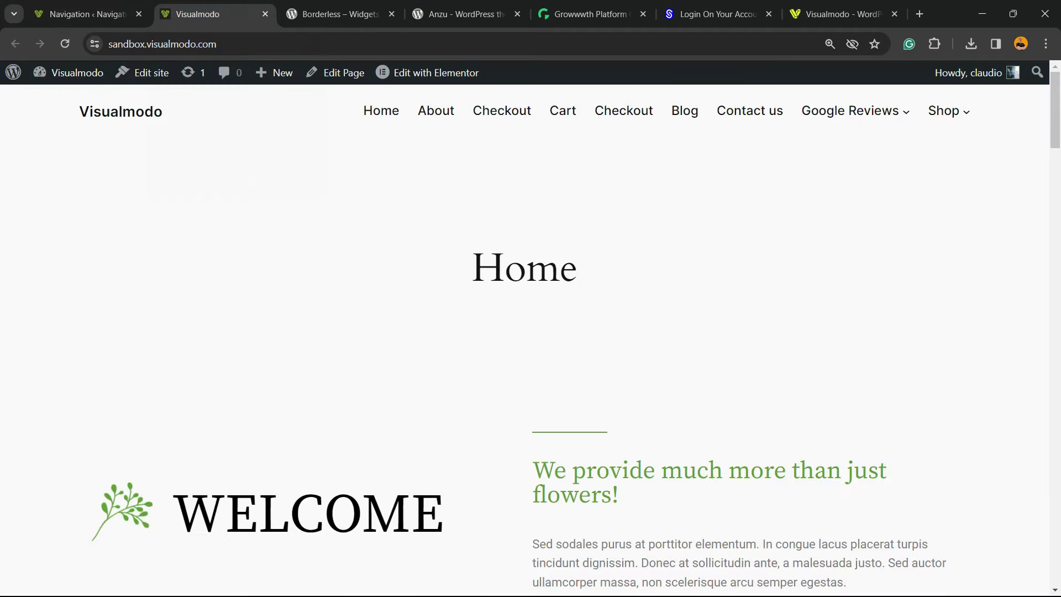
# Step: Look at the WordPress.org pages of the Borderless plugin and the Anzu theme
pyautogui.click(337, 13)
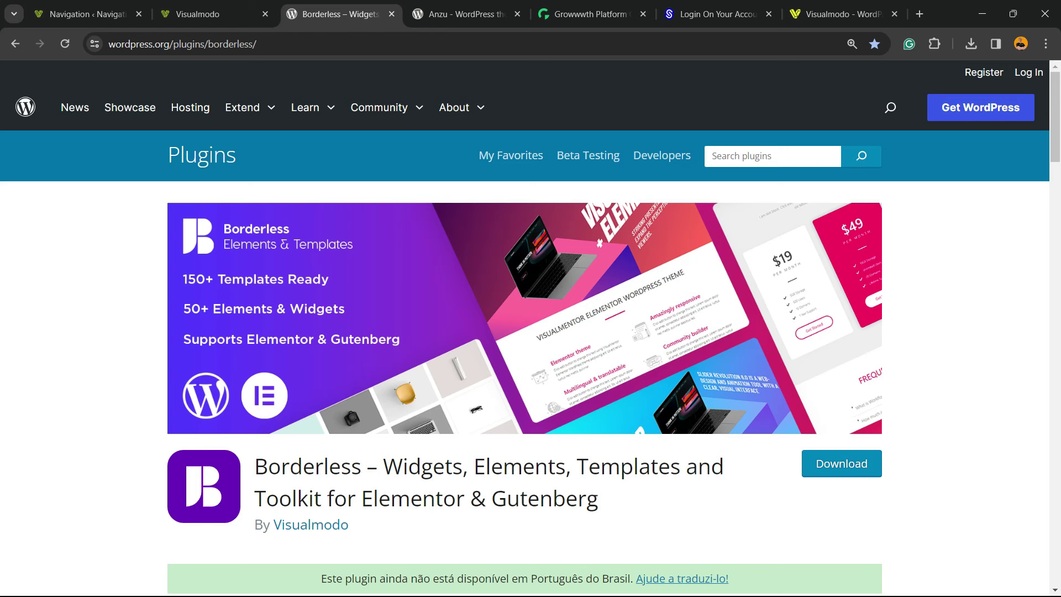
pyautogui.doubleClick(519, 466)
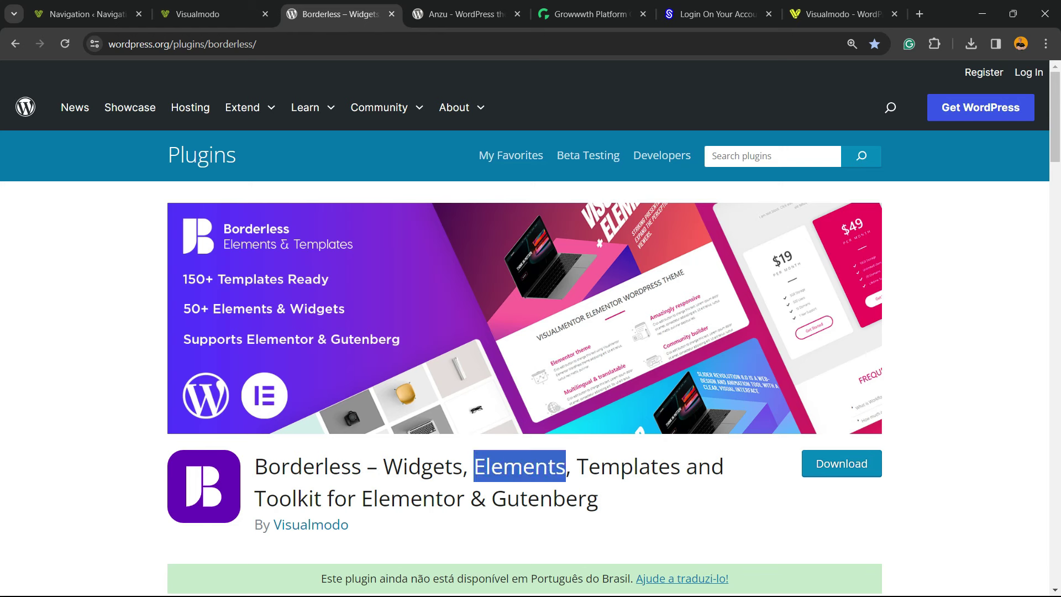
pyautogui.click(464, 13)
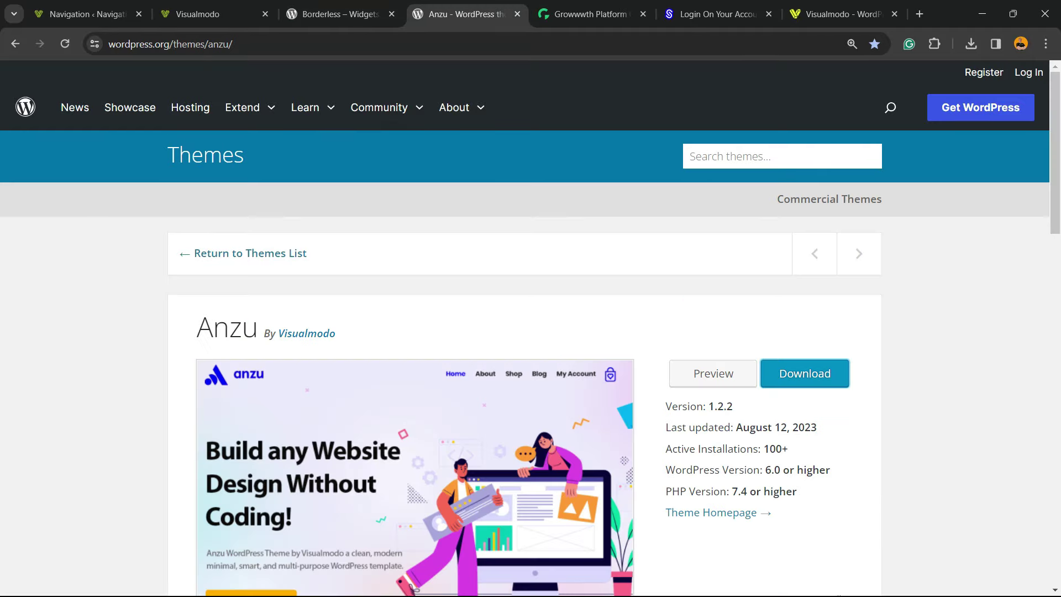
pyautogui.doubleClick(227, 327)
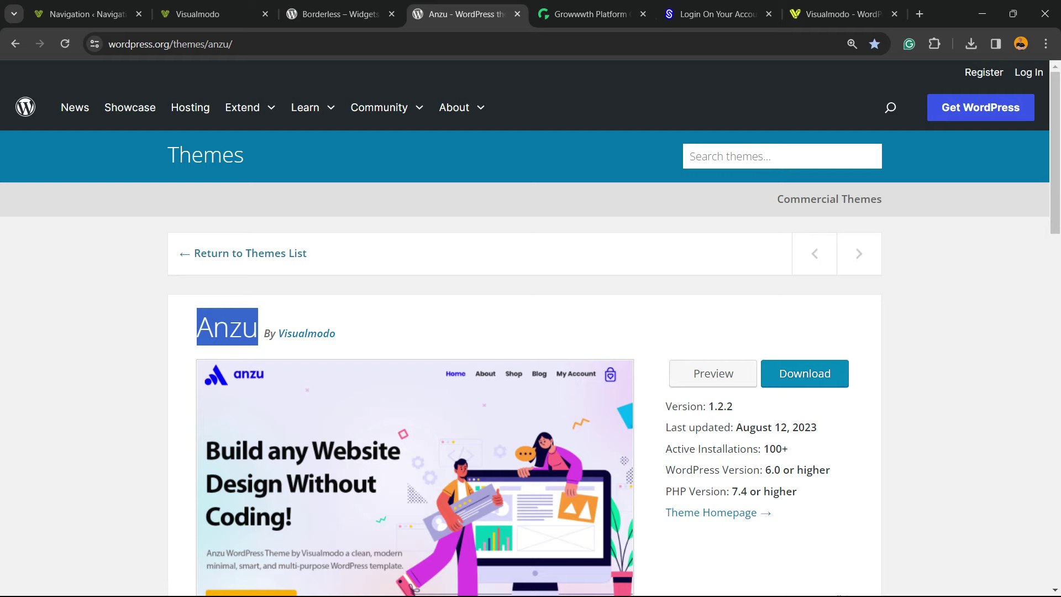
# Step: Switch to the Growwwth home page and browse its guest-post website listings with publishing prices and link types
pyautogui.hotkey('ctrl', 'Tab')
pyautogui.tripleClick(215, 262)
pyautogui.tripleClick(216, 262)
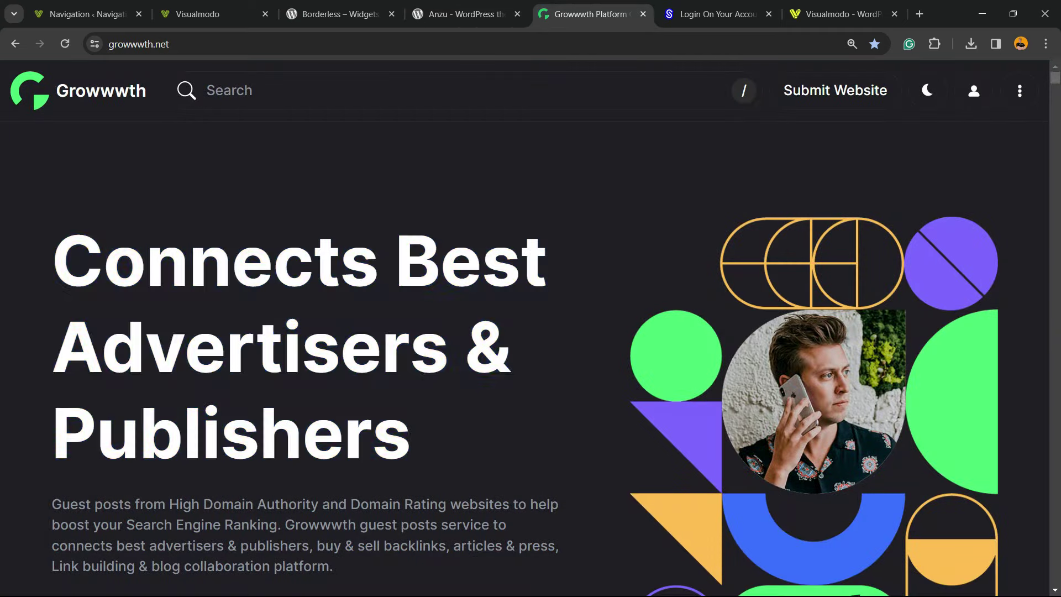
pyautogui.scroll(-1, 525, 353)
pyautogui.scroll(-12, 525, 359)
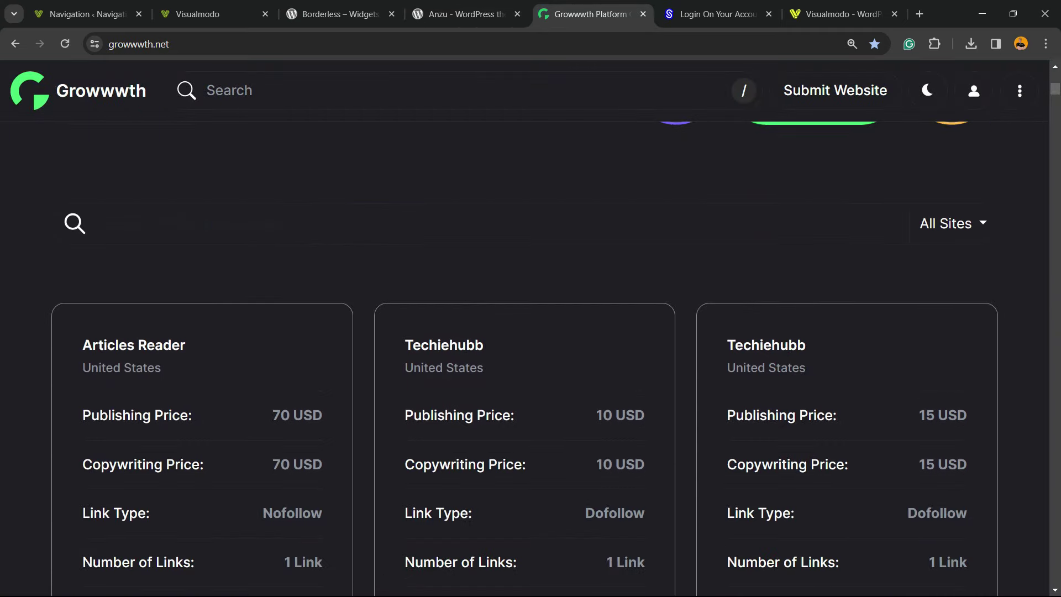
pyautogui.scroll(-8, 525, 359)
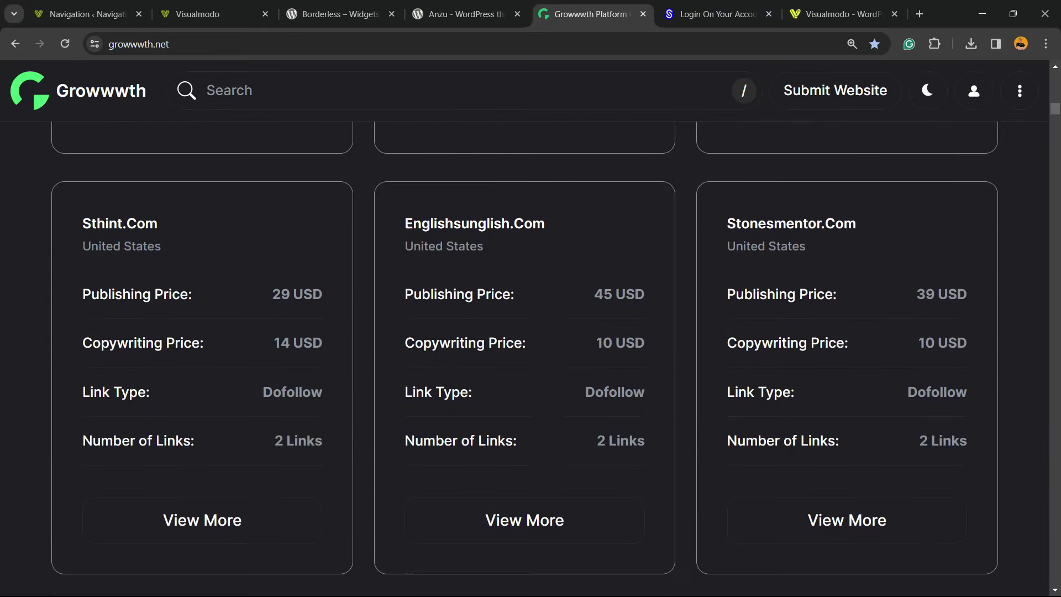
# Step: Switch to the Sites Gallery home page and browse its showcase of submitted websites
pyautogui.hotkey('ctrl', 'Tab')
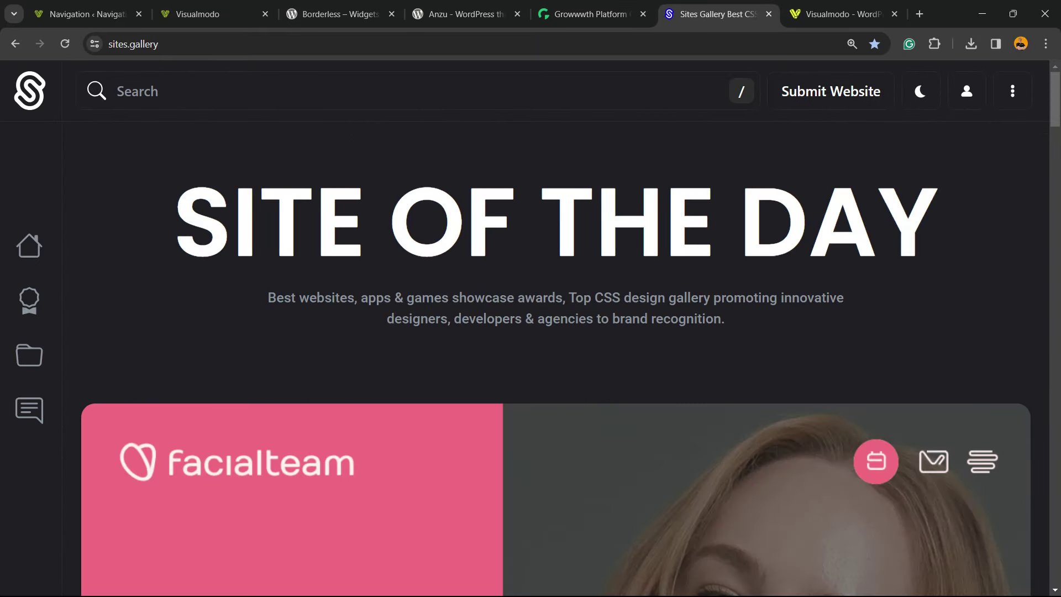
pyautogui.scroll(-15, 552, 359)
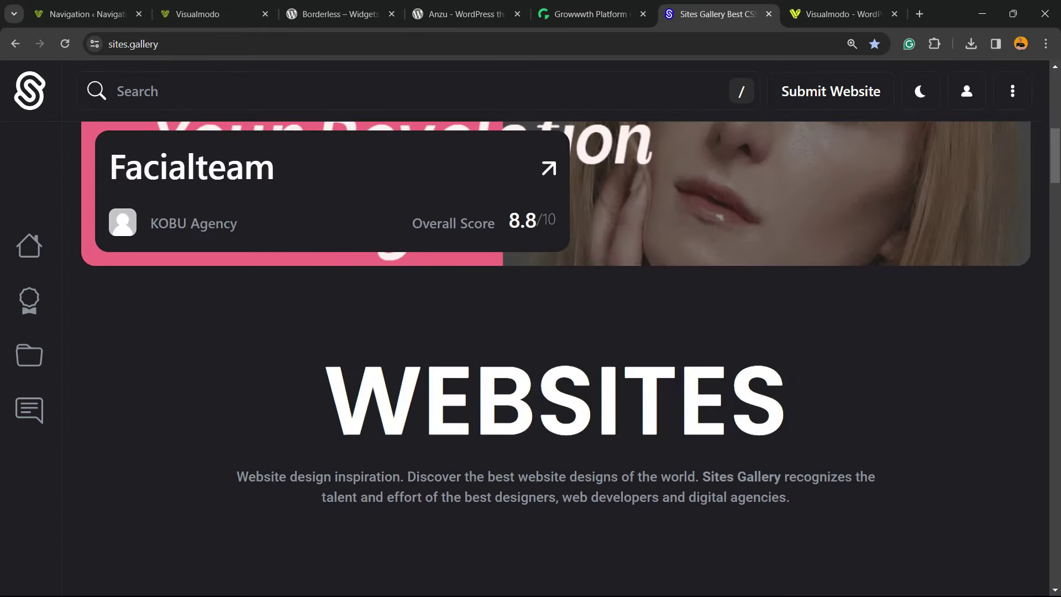
pyautogui.scroll(-18, 552, 359)
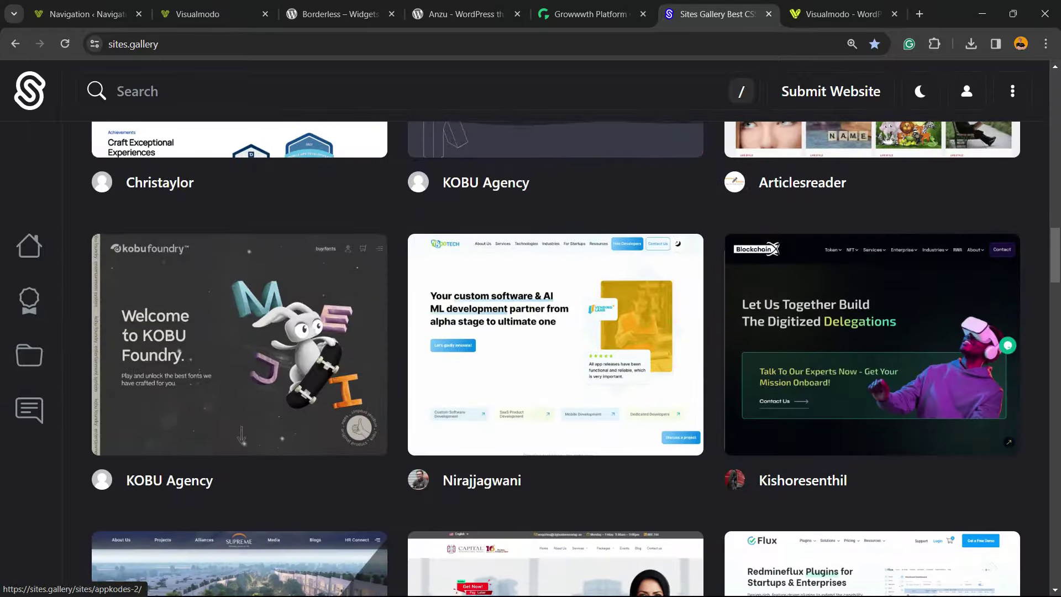
pyautogui.scroll(-20, 553, 359)
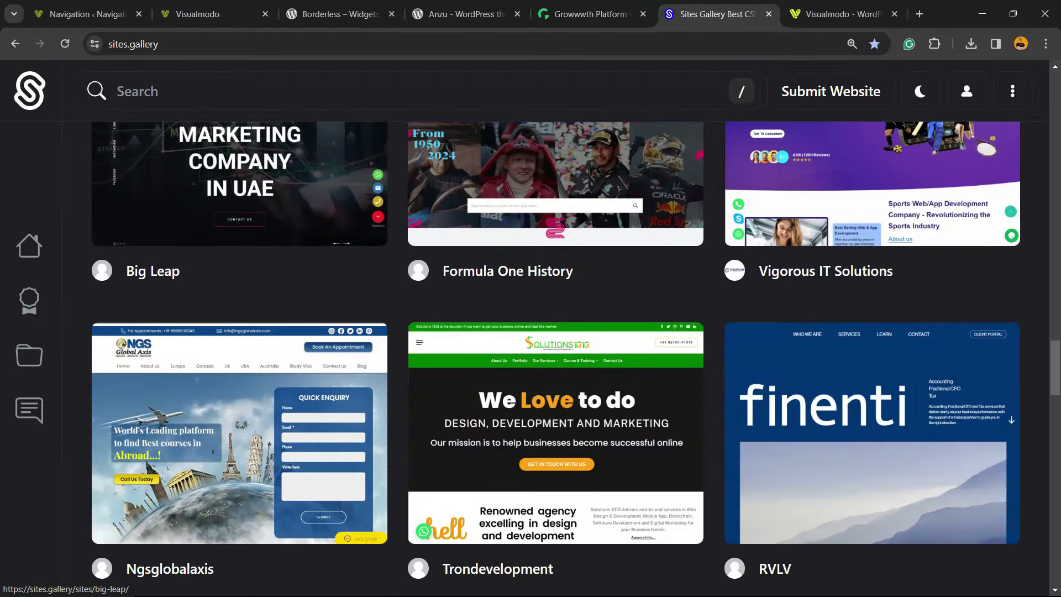
pyautogui.scroll(-15, 553, 360)
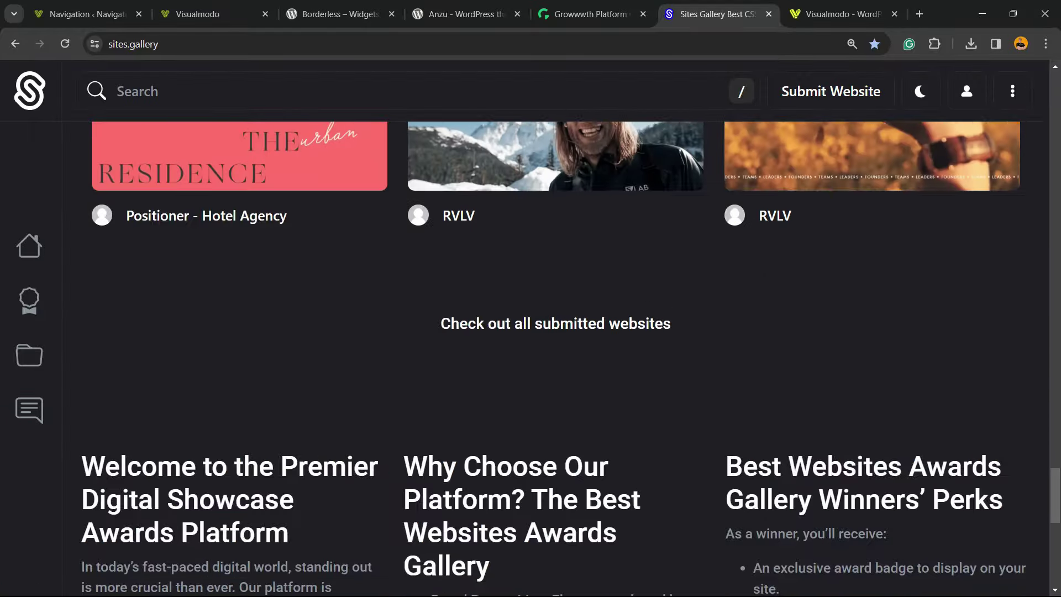
pyautogui.scroll(20, 553, 360)
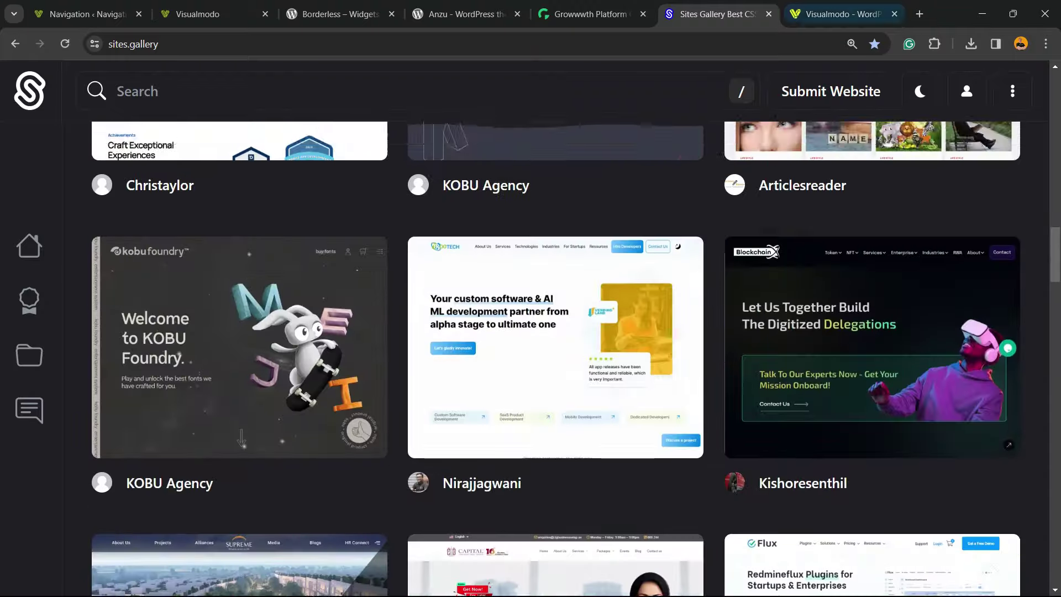
# Step: Open the Templates Library on the Visualmodo website and browse the available website templates
pyautogui.hotkey('ctrl', 'Tab')
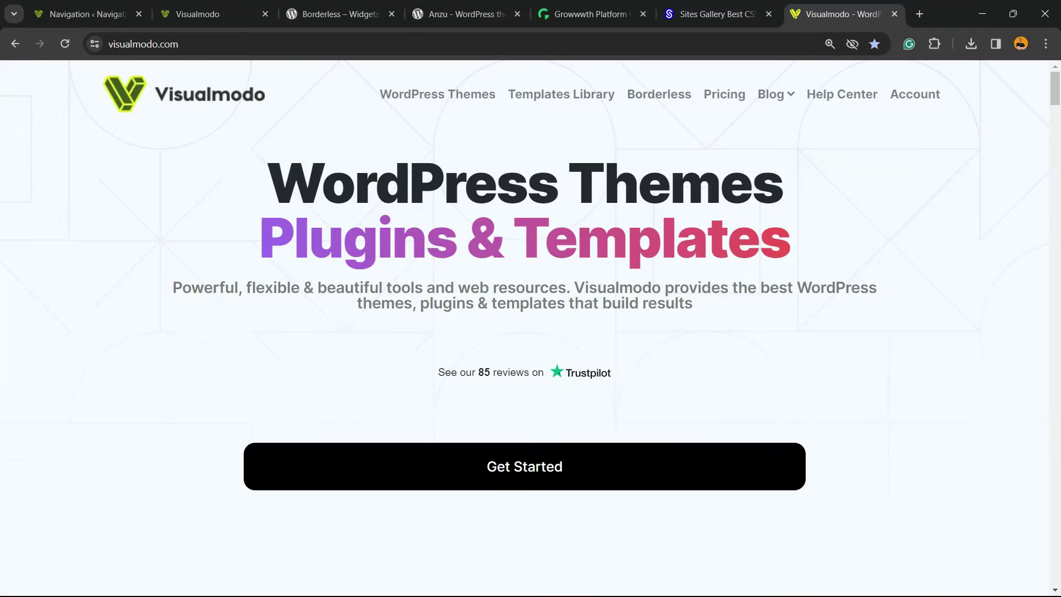
pyautogui.moveTo(772, 94)
pyautogui.click(561, 94)
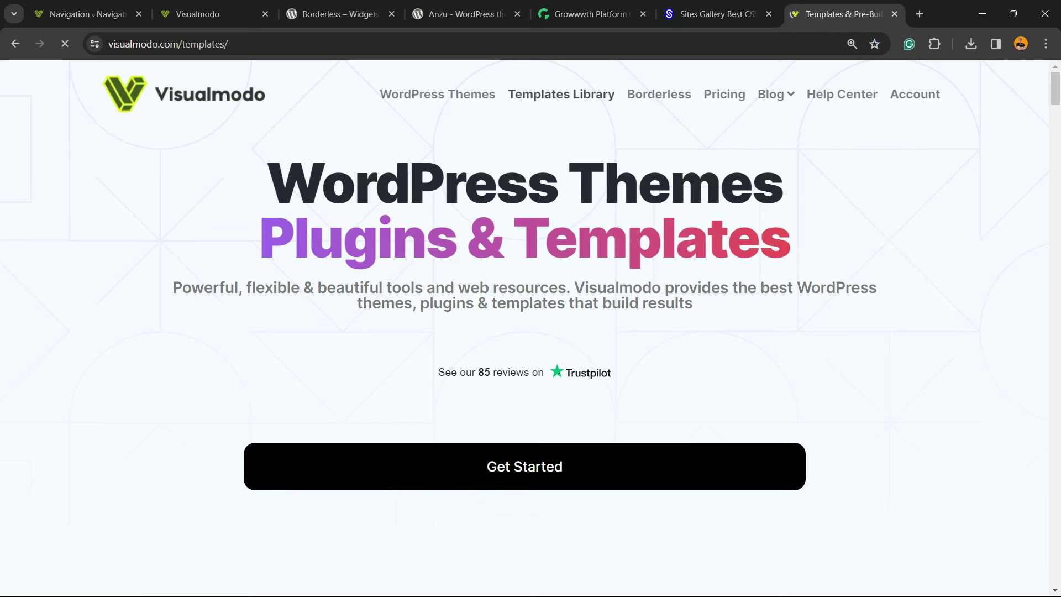
pyautogui.scroll(-10, 530, 332)
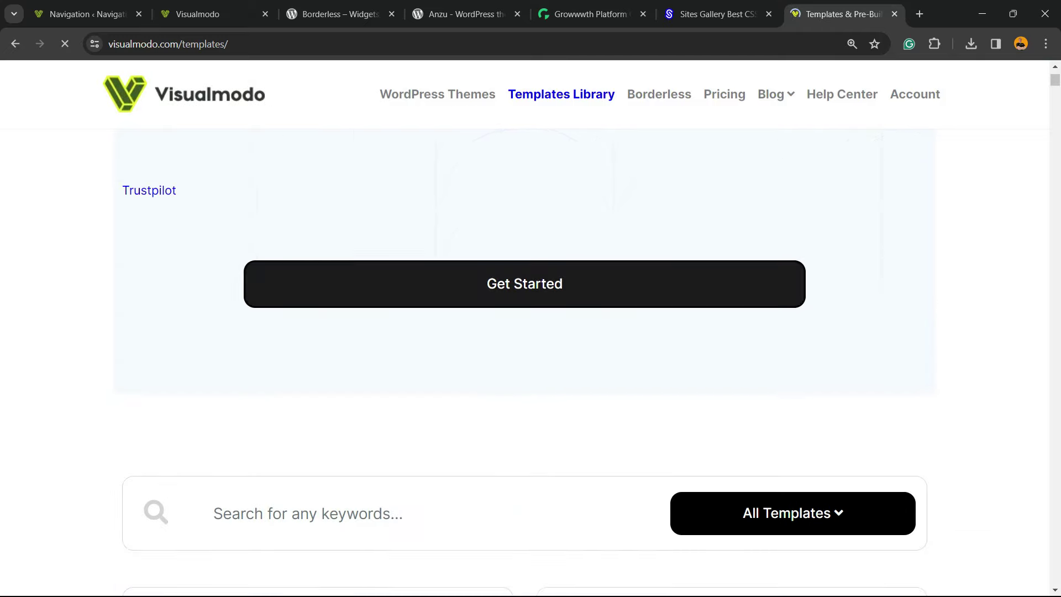
pyautogui.scroll(-2, 530, 331)
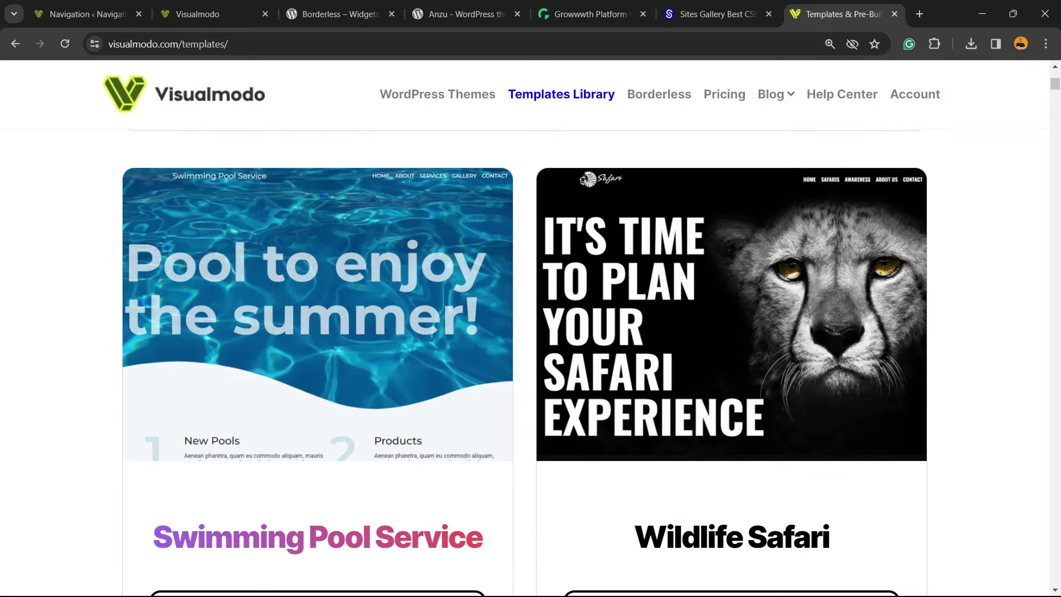
pyautogui.scroll(-16, 530, 332)
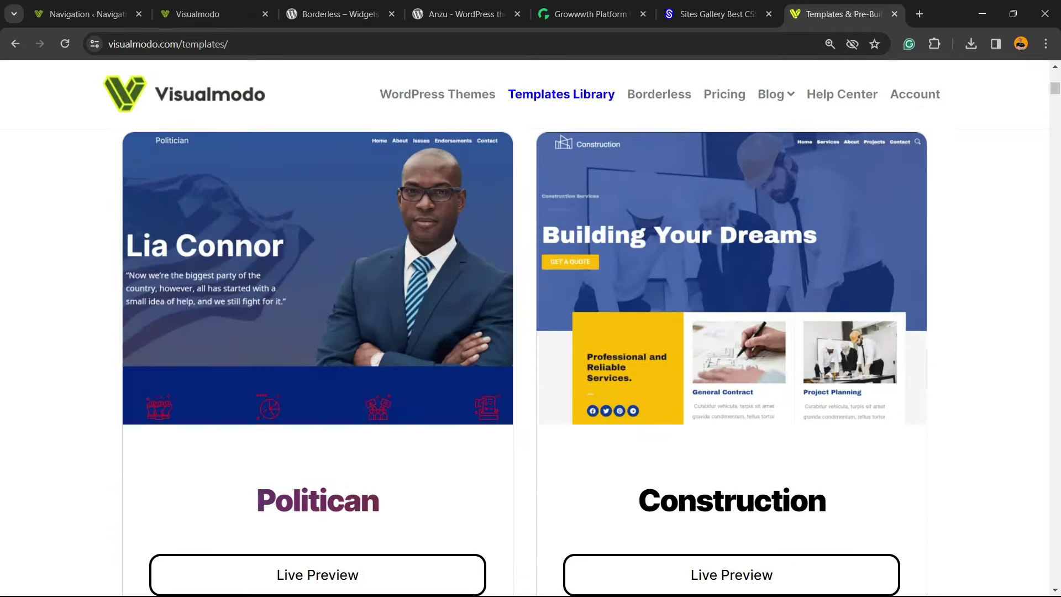
pyautogui.scroll(-20, 530, 331)
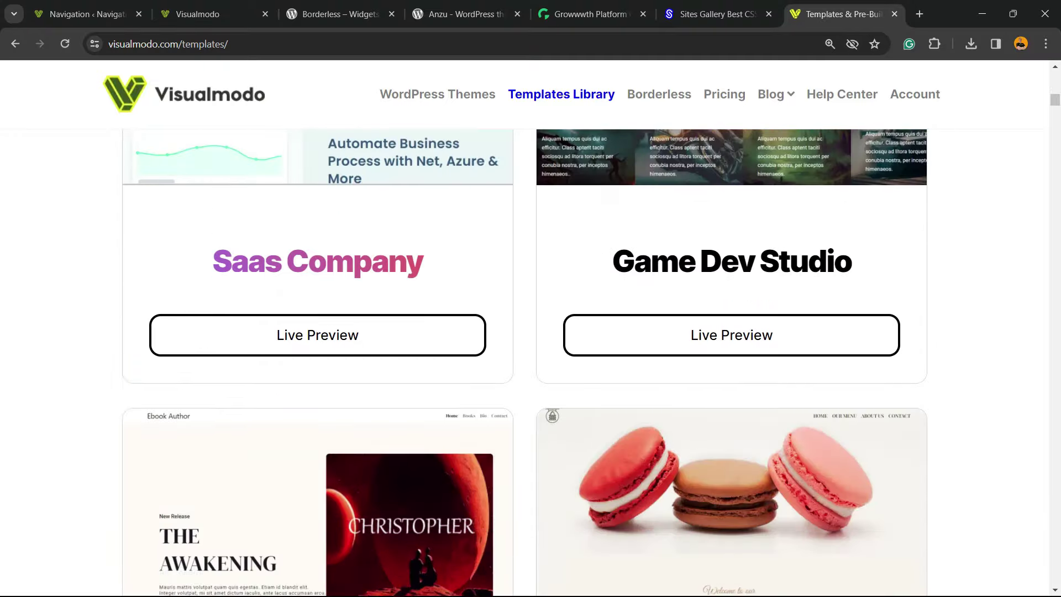
pyautogui.scroll(-20, 531, 331)
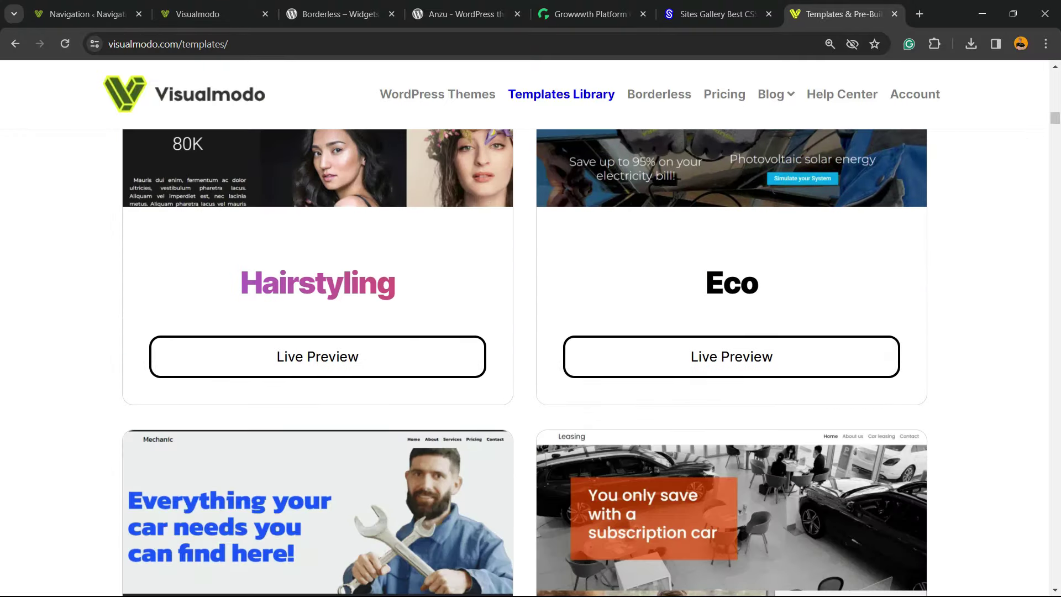
pyautogui.scroll(-18, 530, 331)
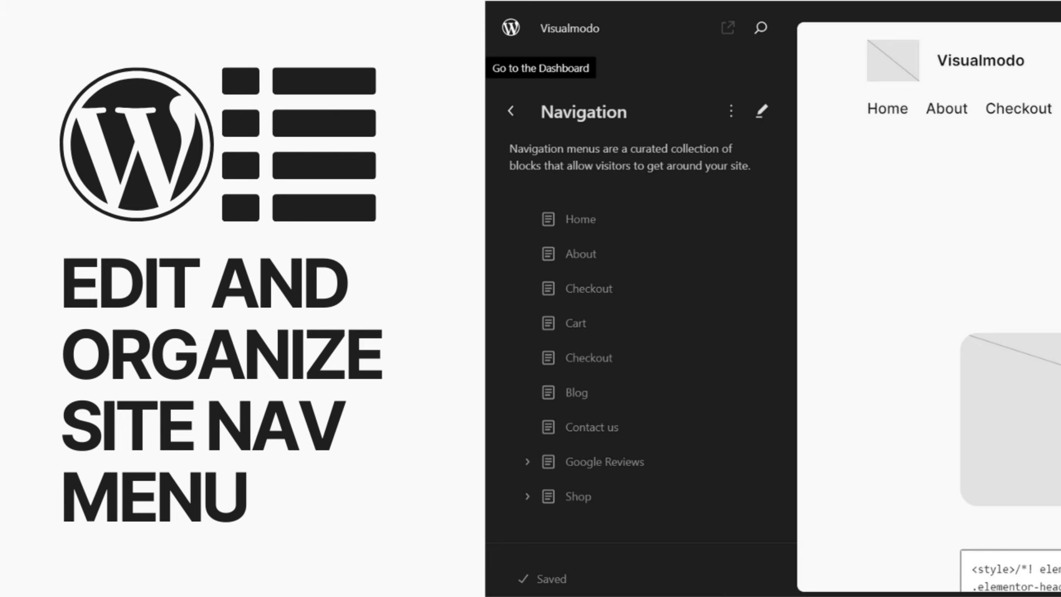